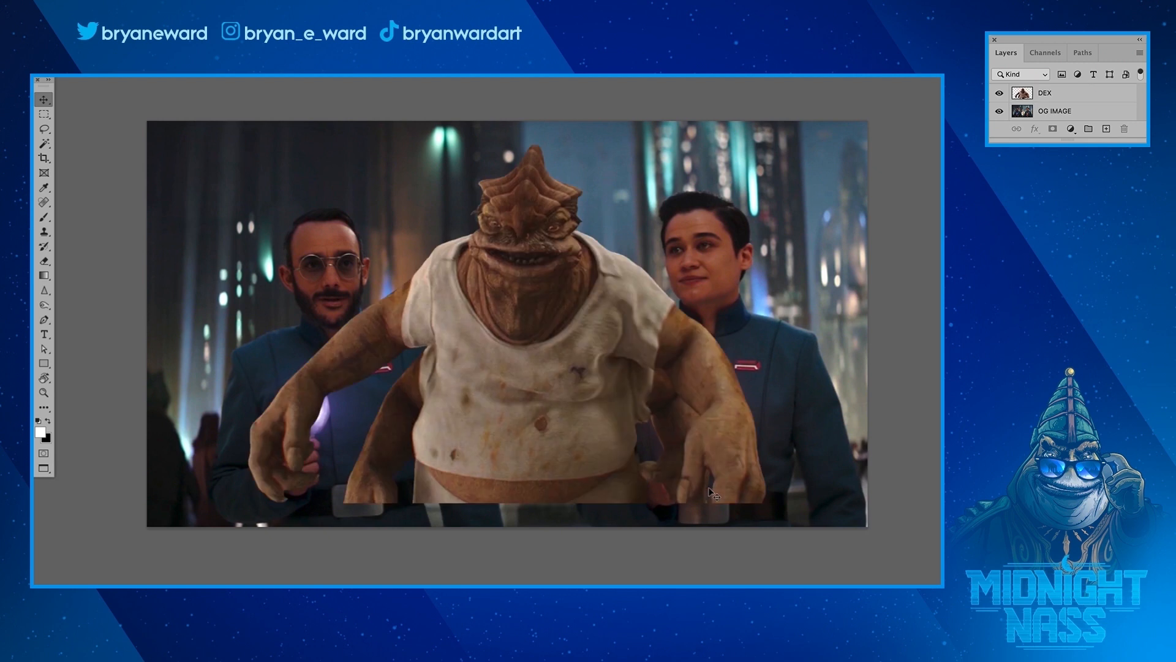
- Adjust the creature layer's Levels: input black 9, input white 231, output white 235, with a slight midtone adjustment
key(super+l)
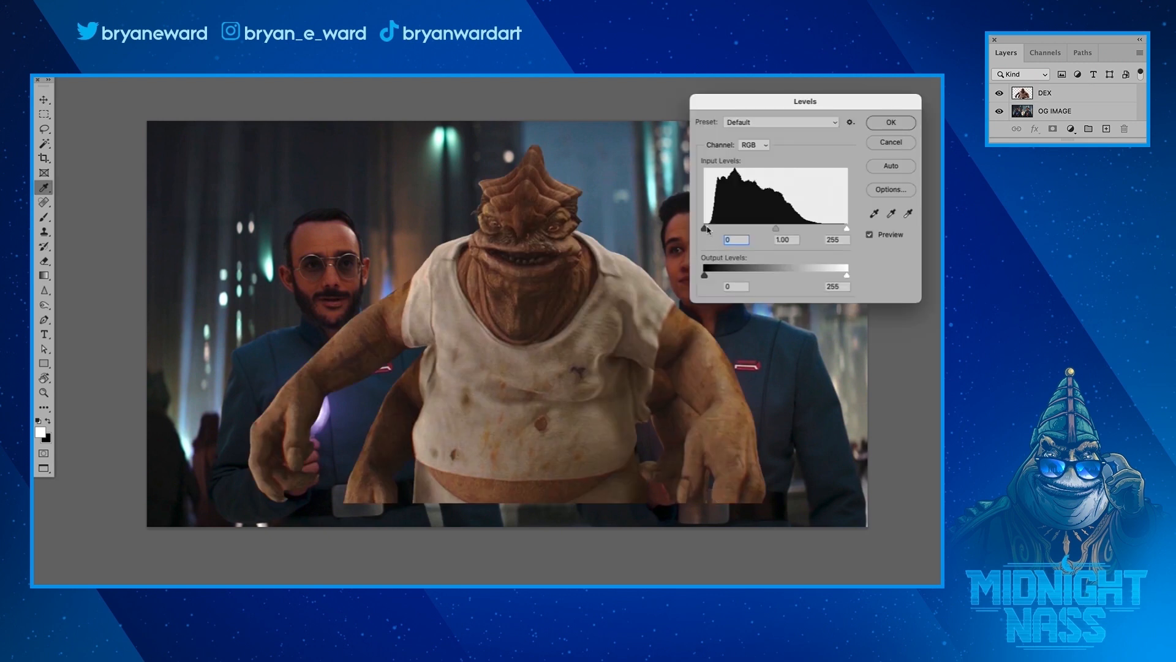
drag(708, 231, 833, 231)
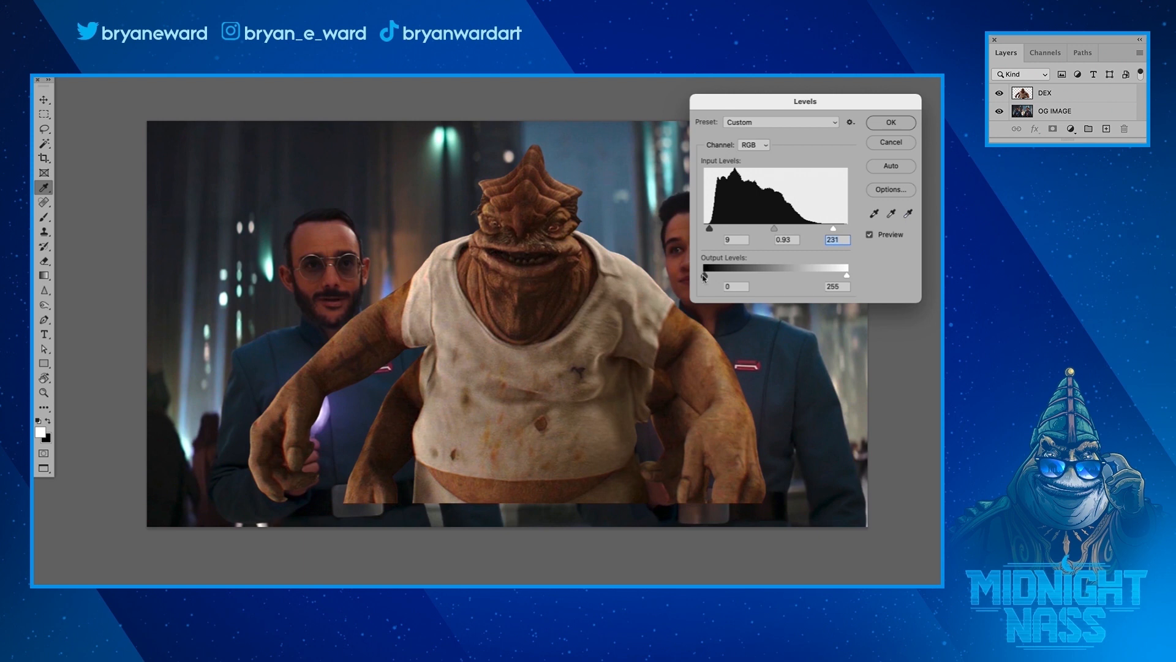
click(704, 275)
drag(847, 276, 836, 277)
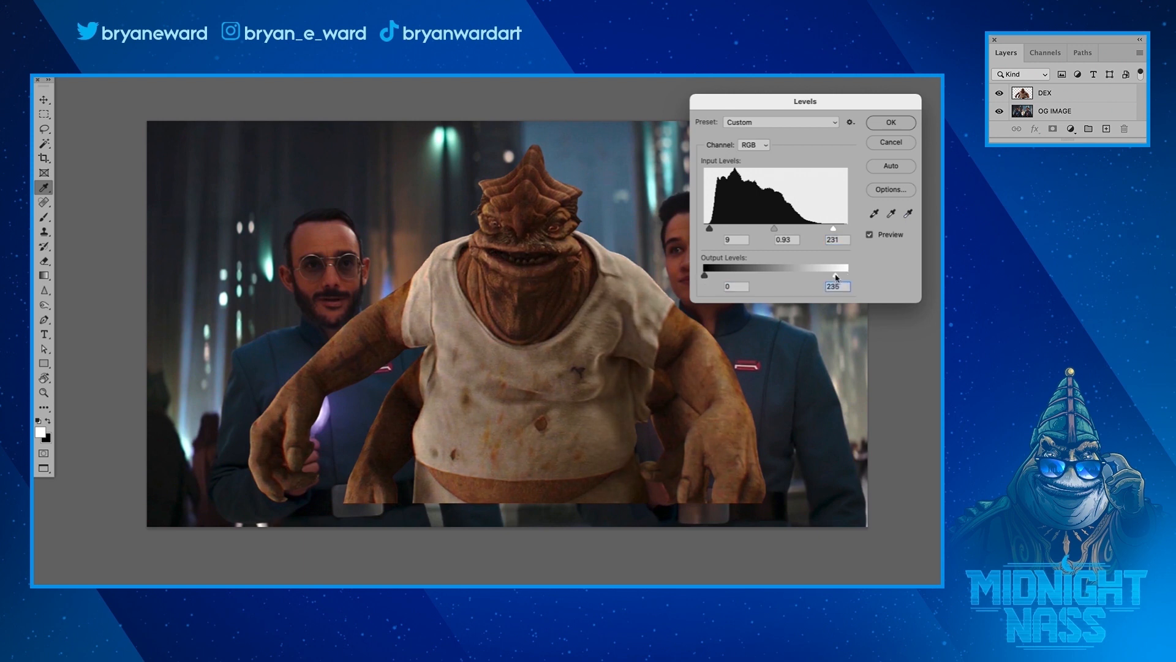
drag(774, 229, 776, 230)
click(878, 125)
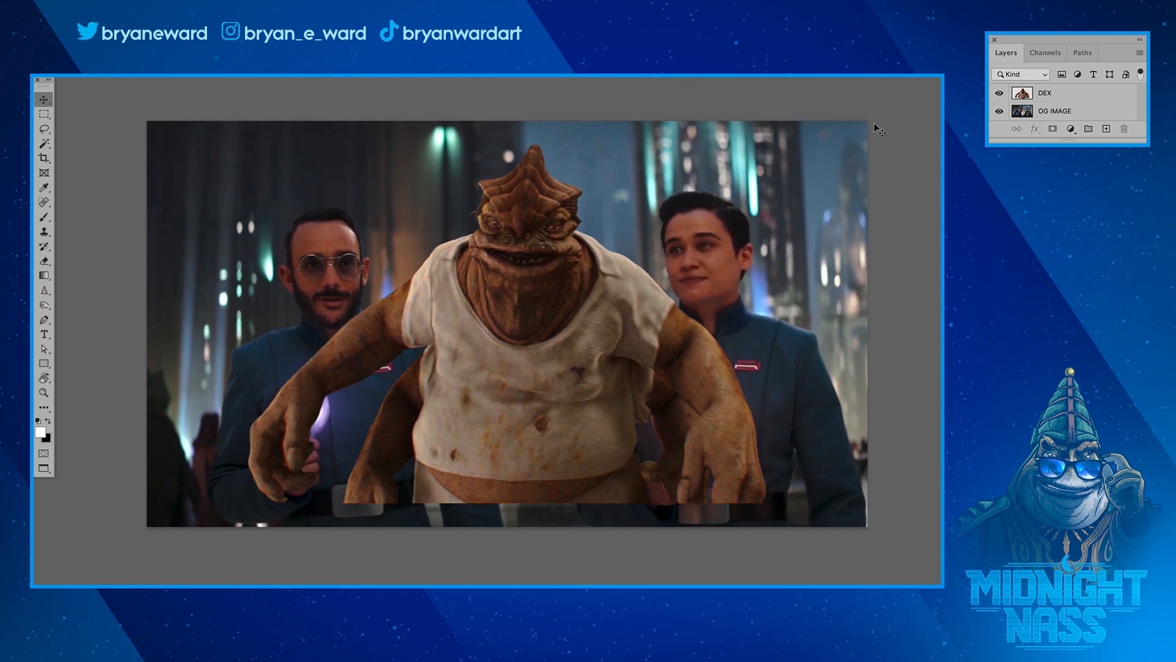
- Fine-tune the creature's hue, saturation and lightness with Hue/Saturation to suit the dim background
key(ctrl+u)
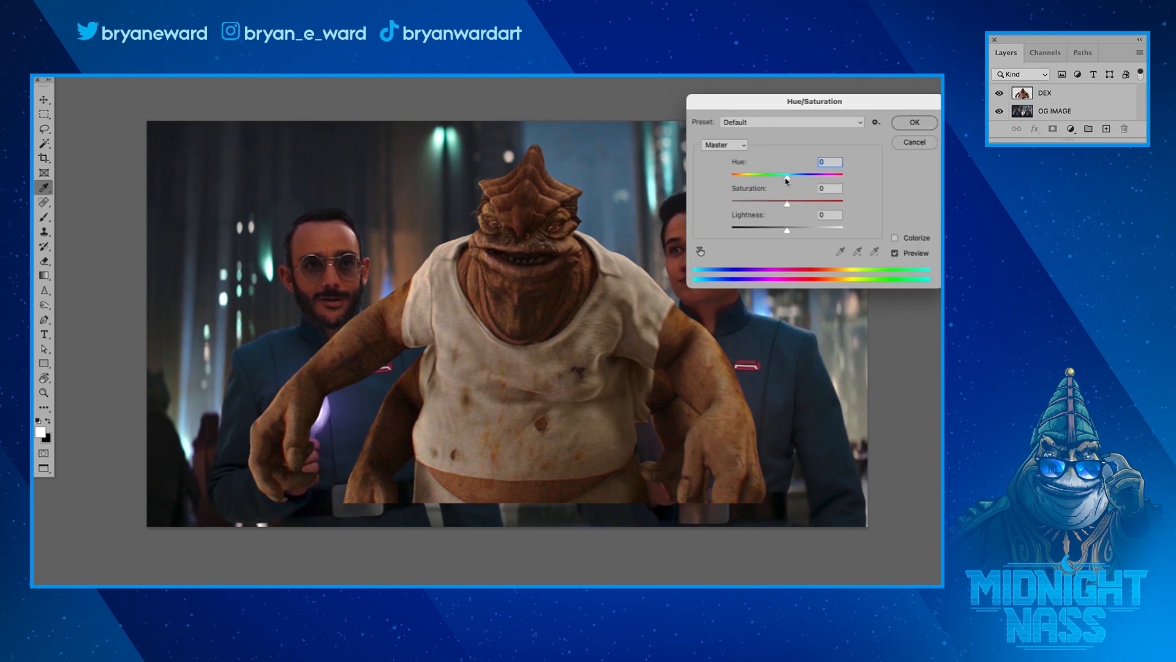
drag(787, 179, 786, 232)
click(908, 127)
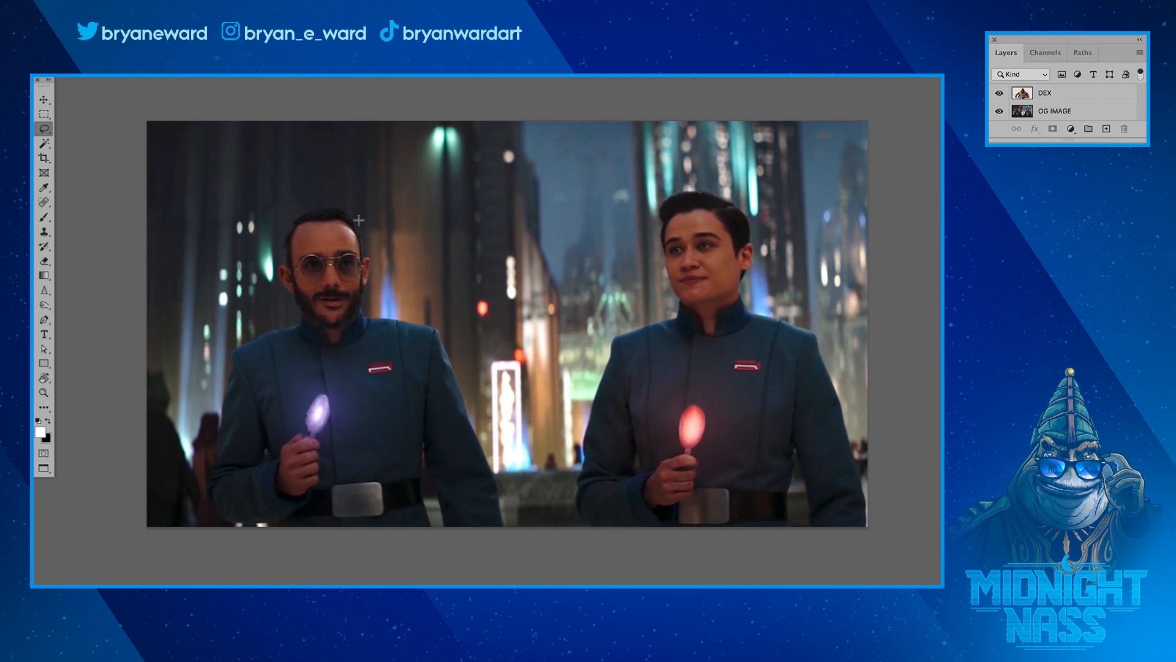
- Outline the two men with the Lasso and mask the DEX layer so the creature stands behind them
mouse_move(358, 219)
mouse_down()
mouse_move(366, 303)
mouse_move(430, 323)
mouse_move(504, 503)
mouse_move(568, 534)
mouse_move(581, 522)
mouse_move(573, 478)
mouse_move(589, 405)
mouse_move(624, 329)
mouse_move(674, 300)
mouse_move(653, 221)
mouse_move(346, 142)
mouse_move(361, 220)
mouse_up()
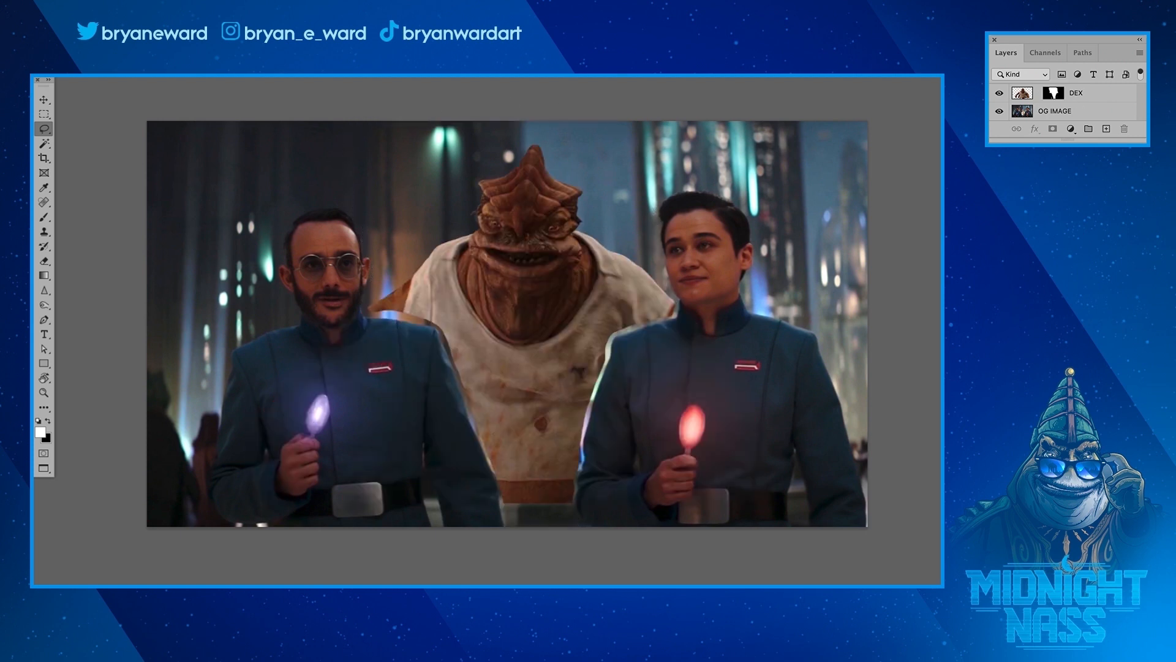
- With a hard round 17 px eraser at 100% hardness, extend the DEX mask to cover the bright fringe along the left man's sleeve
scroll(506, 462, up, 5)
drag(506, 462, 415, 304)
click(44, 261)
click(69, 62)
click(91, 203)
drag(100, 95, 97, 95)
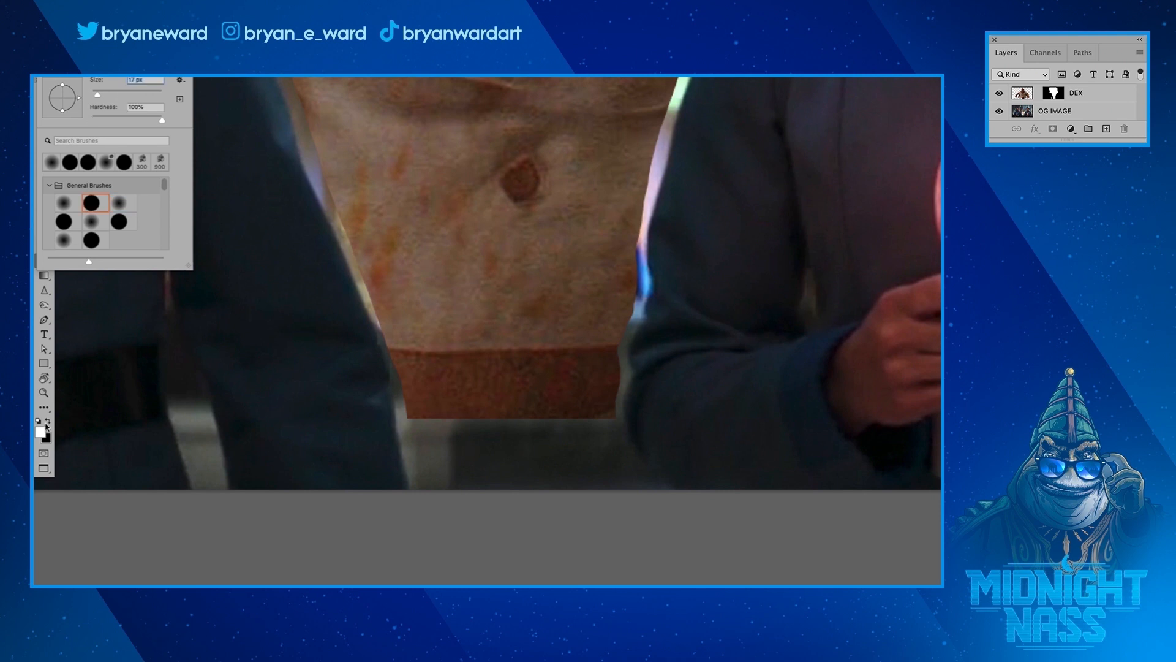
click(47, 423)
scroll(407, 367, up, 2)
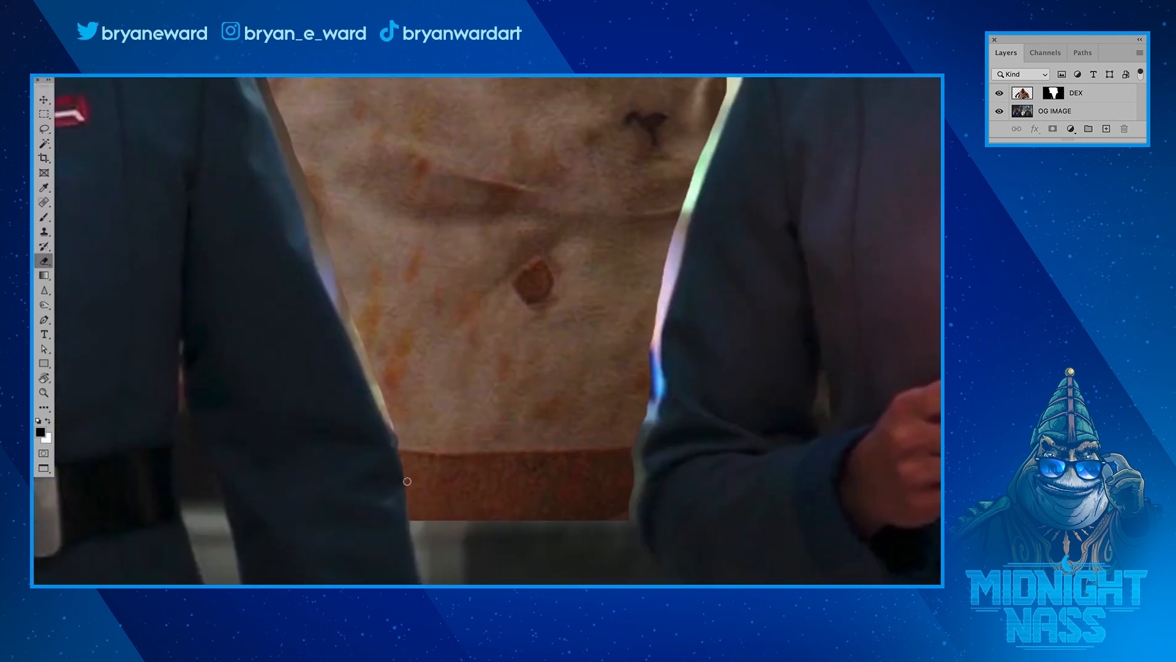
mouse_move(406, 481)
mouse_down()
mouse_move(271, 109)
mouse_move(366, 428)
mouse_up()
mouse_move(366, 429)
mouse_down()
mouse_move(307, 297)
mouse_move(94, 254)
mouse_move(170, 246)
mouse_move(395, 471)
mouse_move(323, 185)
mouse_up()
- Fill in the creature's shirt beside the left man's upper sleeve on the mask with an enlarged eraser
key(])
key(])
key(])
key(])
key(])
key(])
drag(324, 186, 366, 310)
- Cover the bright fringe along the right man's sleeve and shoulder on the DEX mask with a smaller eraser
key([)
key([)
key([)
key([)
key([)
key([)
mouse_move(646, 522)
mouse_down()
mouse_move(655, 465)
mouse_move(674, 434)
mouse_move(682, 312)
mouse_move(712, 193)
mouse_up()
mouse_move(708, 230)
mouse_down()
mouse_move(511, 392)
mouse_move(692, 158)
mouse_move(578, 230)
mouse_up()
drag(577, 231, 520, 343)
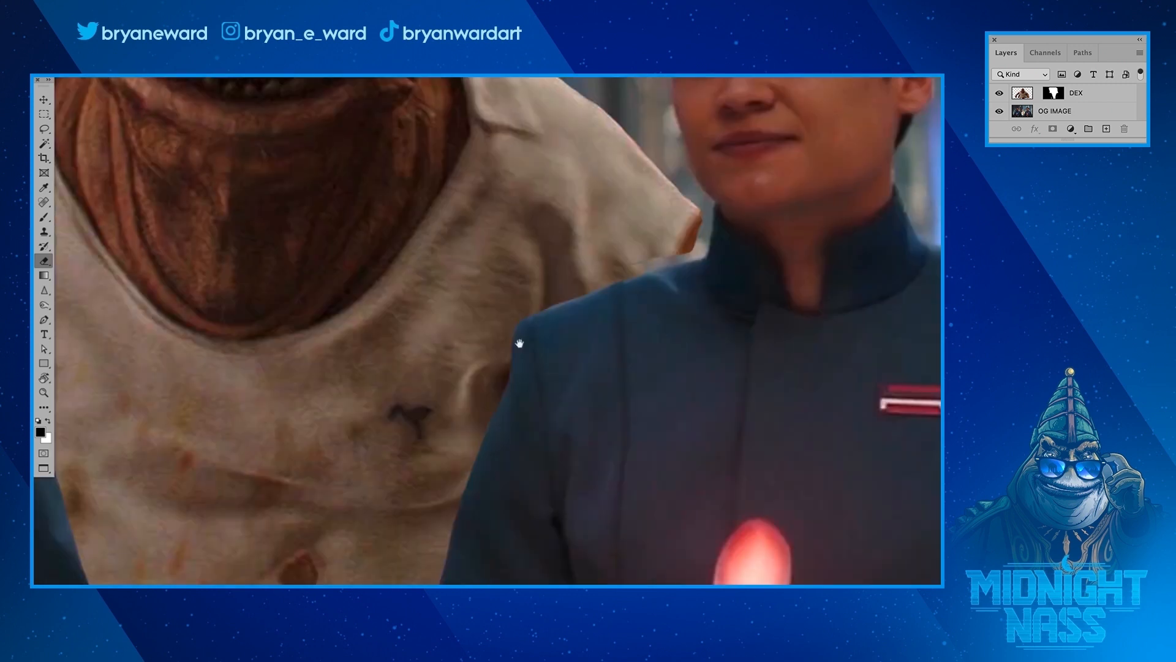
drag(656, 264, 701, 224)
- Reveal the creature's body in the gap between the left man's arm and torso on the DEX mask
alt+click(502, 401)
drag(502, 402, 578, 214)
super+click(481, 406)
mouse_move(212, 389)
mouse_down()
mouse_move(199, 275)
mouse_move(233, 368)
mouse_move(225, 413)
mouse_up()
- View the DEX layer mask on its own and clean up its sleeve edges with a larger and a smaller eraser
key(])
key(])
key(])
key(])
key(])
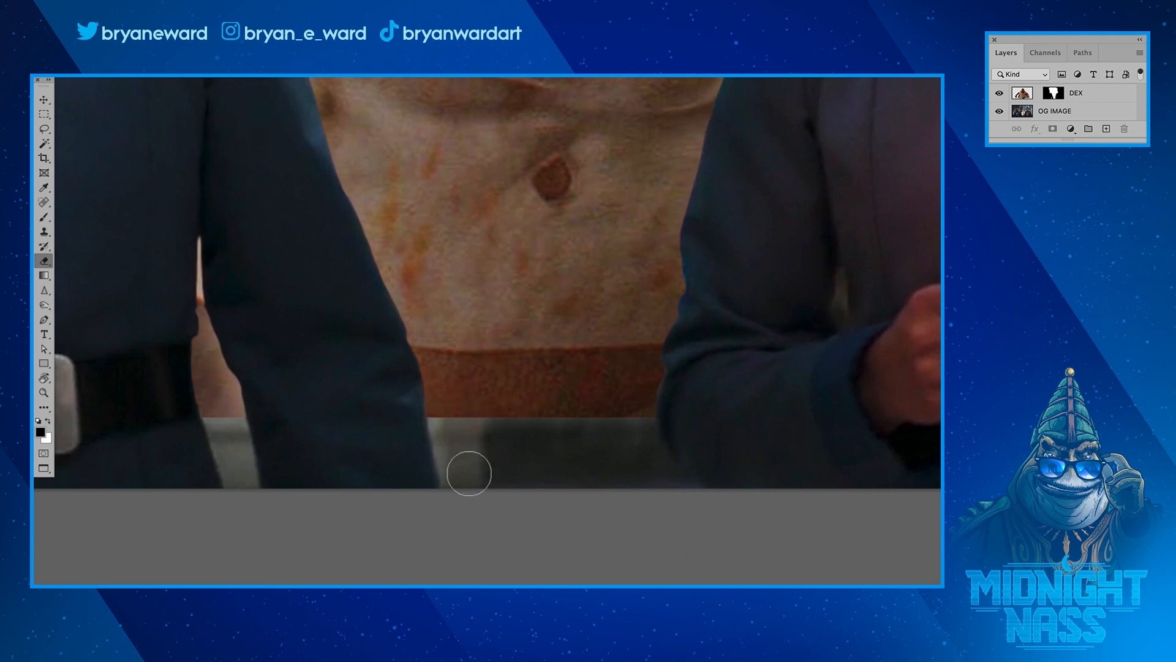
alt+click(1054, 93)
drag(651, 448, 661, 466)
key([)
key([)
key([)
key([)
key([)
drag(388, 277, 371, 223)
drag(542, 376, 200, 408)
alt+click(1054, 93)
- Touch up the DEX mask in the small gap between the right man's arm and torso
key(x)
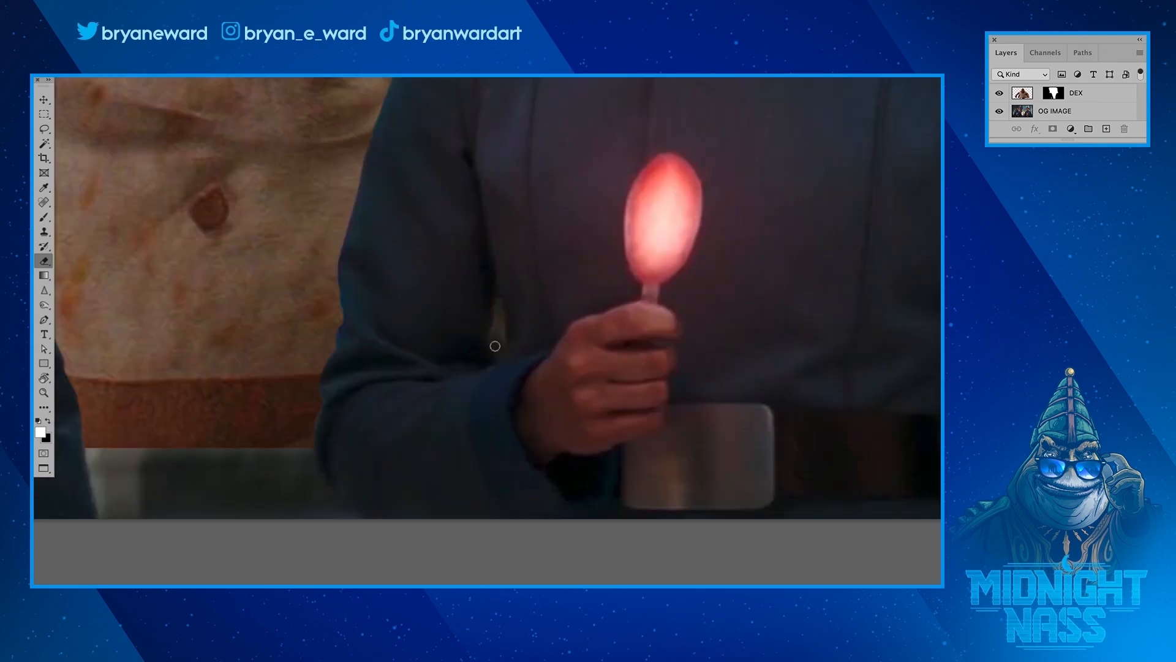
drag(495, 346, 498, 306)
key(x)
drag(454, 381, 659, 350)
alt+click(709, 243)
mouse_move(709, 244)
mouse_down()
mouse_move(618, 405)
mouse_move(707, 280)
mouse_up()
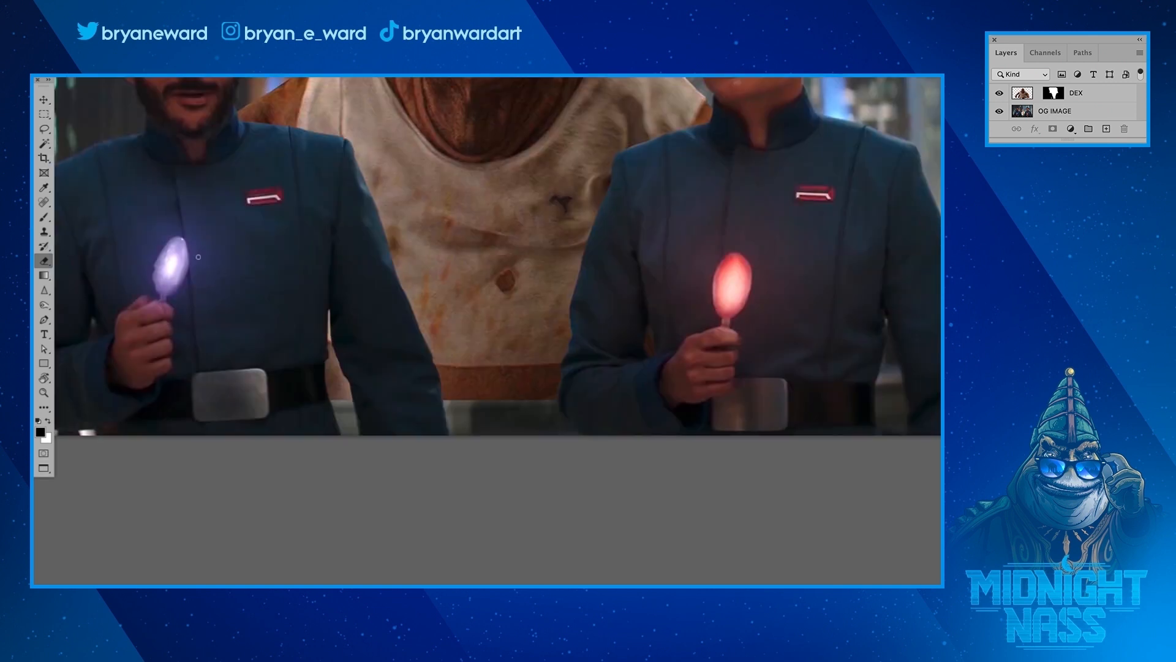
- Extend the creature's lower belly down to the image's bottom edge between the men with the Clone Stamp
click(44, 231)
mouse_move(500, 403)
mouse_down()
mouse_move(450, 396)
mouse_move(545, 405)
mouse_move(453, 416)
mouse_move(500, 393)
mouse_move(472, 413)
mouse_move(486, 406)
mouse_move(519, 435)
mouse_move(507, 399)
mouse_move(523, 432)
mouse_move(565, 422)
mouse_move(540, 424)
mouse_up()
alt+click(500, 392)
alt+click(510, 384)
- Clone the creature's skin down through the gap beside the left man's arm and touch up the belly between the men
alt+click(336, 378)
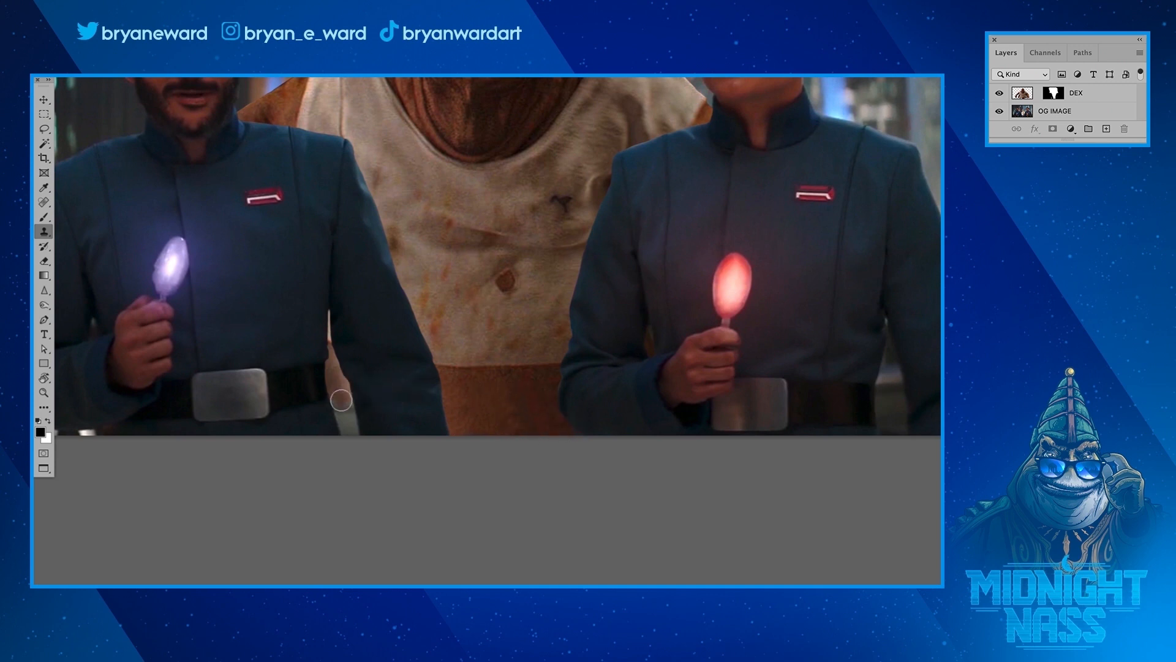
drag(345, 398, 344, 426)
alt+click(335, 396)
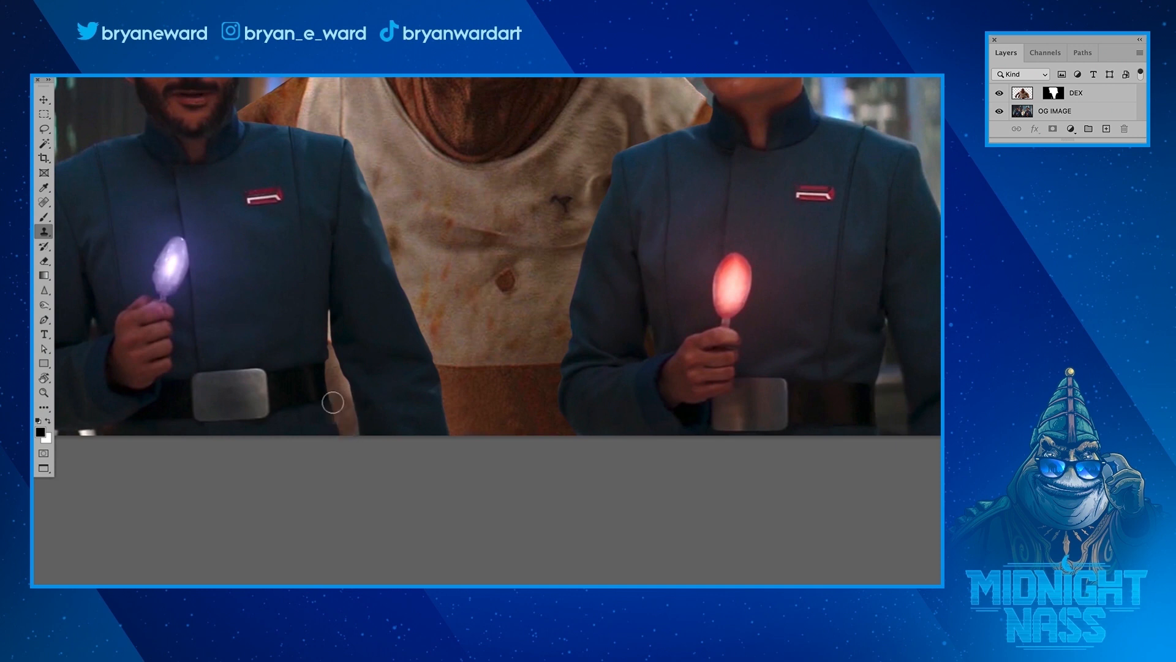
drag(553, 373, 514, 368)
drag(513, 368, 492, 462)
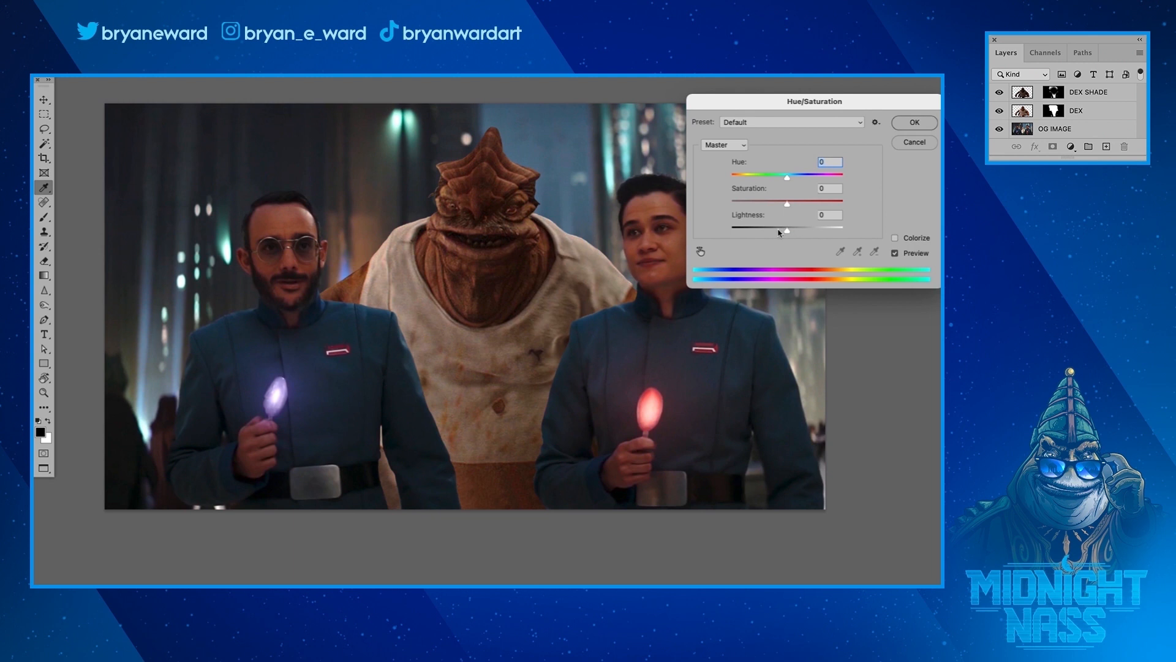
- Darken the DEX SHADE layer with Hue/Saturation by setting Lightness to -46
drag(787, 231, 761, 233)
key(Return)
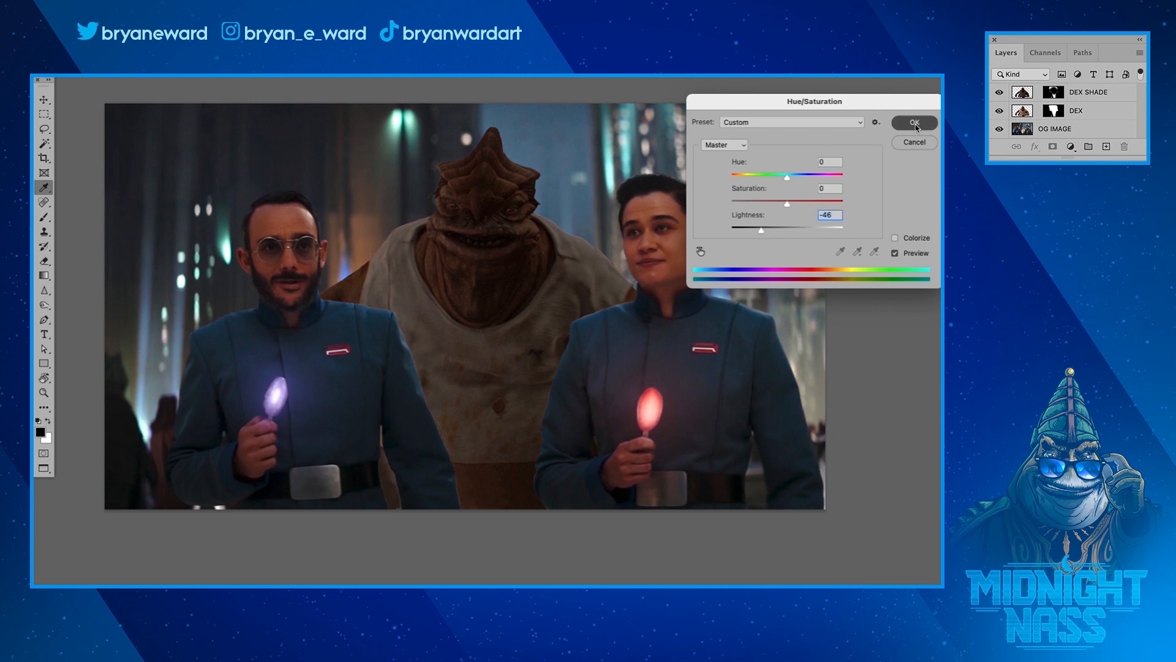
- Erase the DEX SHADE darkening over the creature's head, shoulders and upper chest on its mask with a large eraser
key(e)
key(x)
key(bracketright)
key(bracketright)
key(bracketright)
key(bracketright)
key(bracketright)
key(bracketright)
key(bracketright)
key(bracketright)
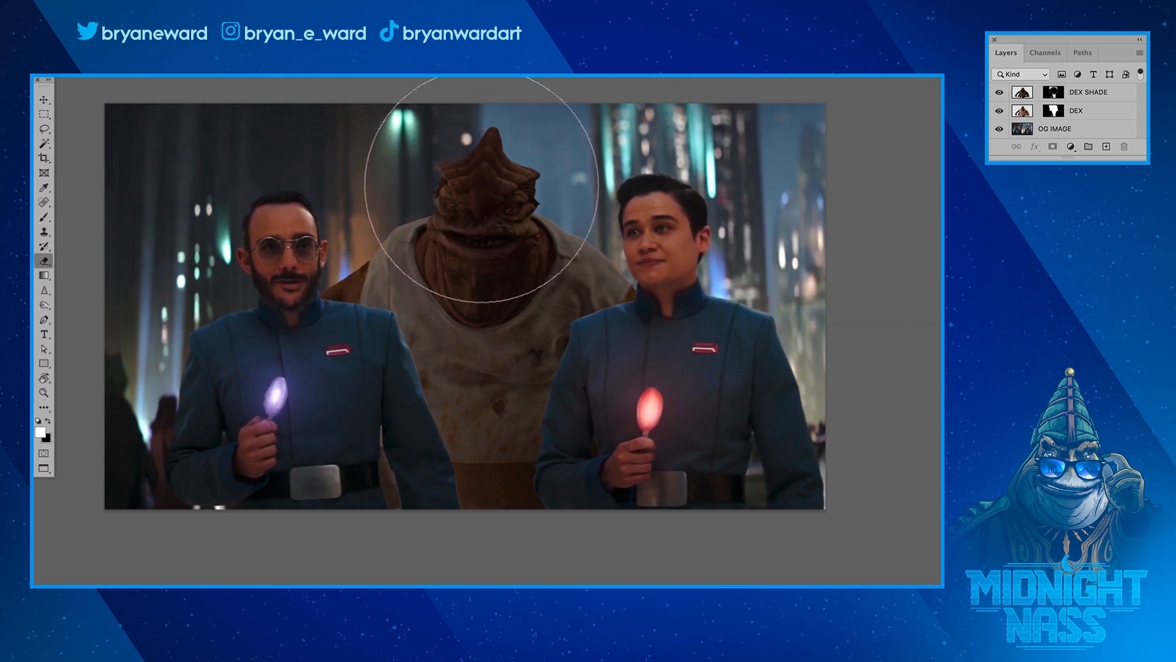
key(bracketleft)
mouse_move(481, 185)
mouse_down()
mouse_move(447, 231)
mouse_move(453, 265)
mouse_move(536, 271)
mouse_move(481, 294)
mouse_move(490, 272)
mouse_move(443, 247)
mouse_move(356, 247)
mouse_up()
mouse_move(566, 246)
mouse_down()
mouse_move(545, 263)
mouse_move(701, 320)
mouse_move(609, 294)
mouse_move(498, 306)
mouse_move(473, 239)
mouse_move(490, 216)
mouse_up()
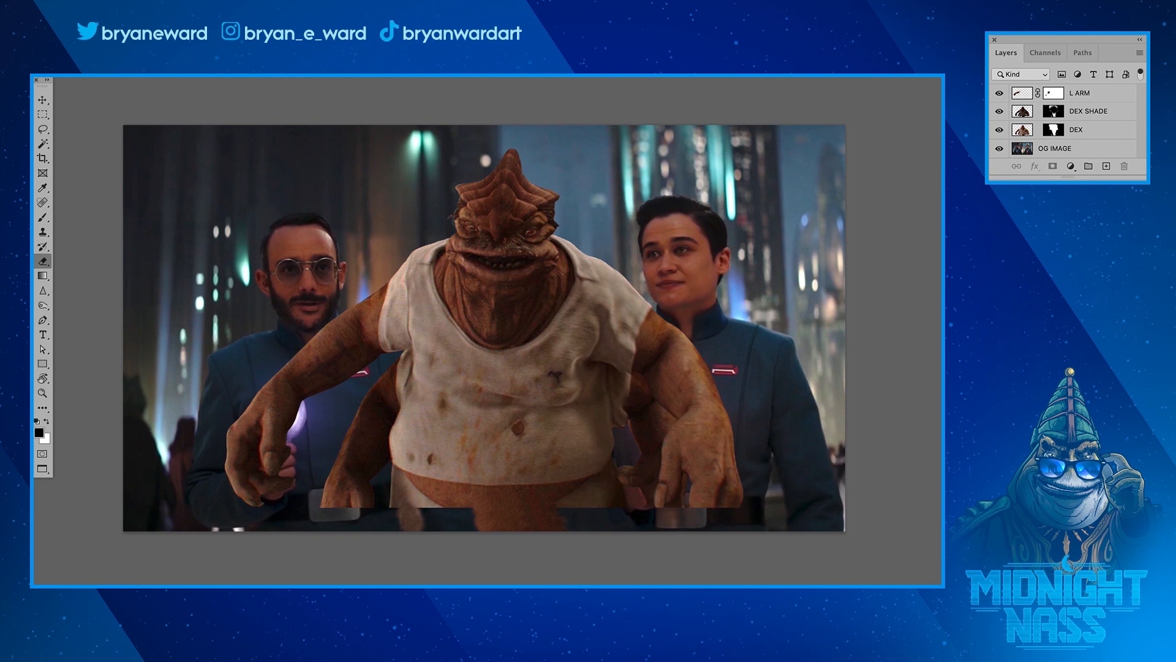
- Outline the creature's left-side arm and sleeve with the Lasso and isolate them as the L ARM layer
click(43, 129)
mouse_move(255, 368)
mouse_down()
mouse_move(221, 410)
mouse_move(211, 464)
mouse_move(220, 504)
mouse_up()
drag(296, 495, 349, 394)
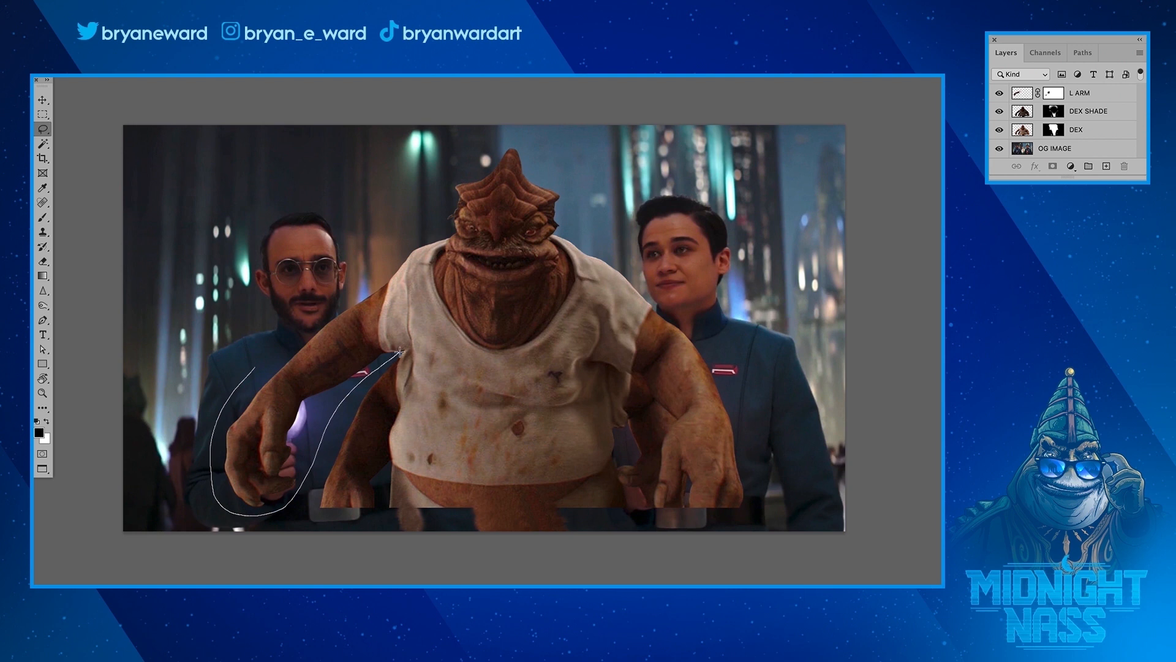
mouse_move(407, 350)
mouse_down()
mouse_move(450, 335)
mouse_move(449, 229)
mouse_up()
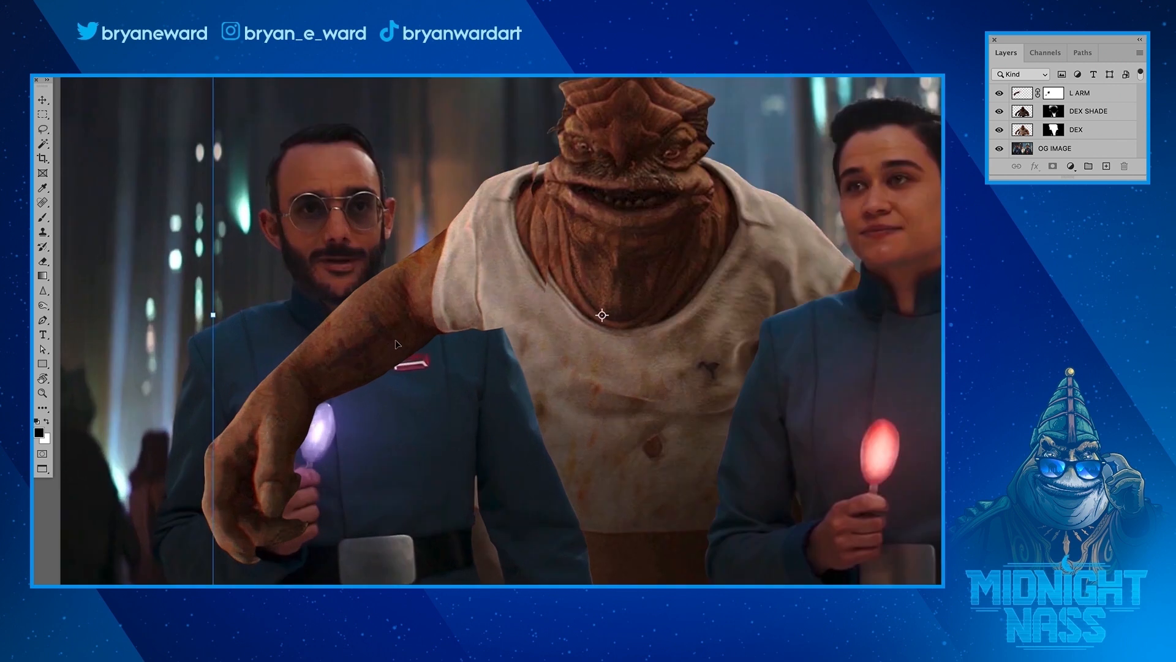
key(Return)
key(l)
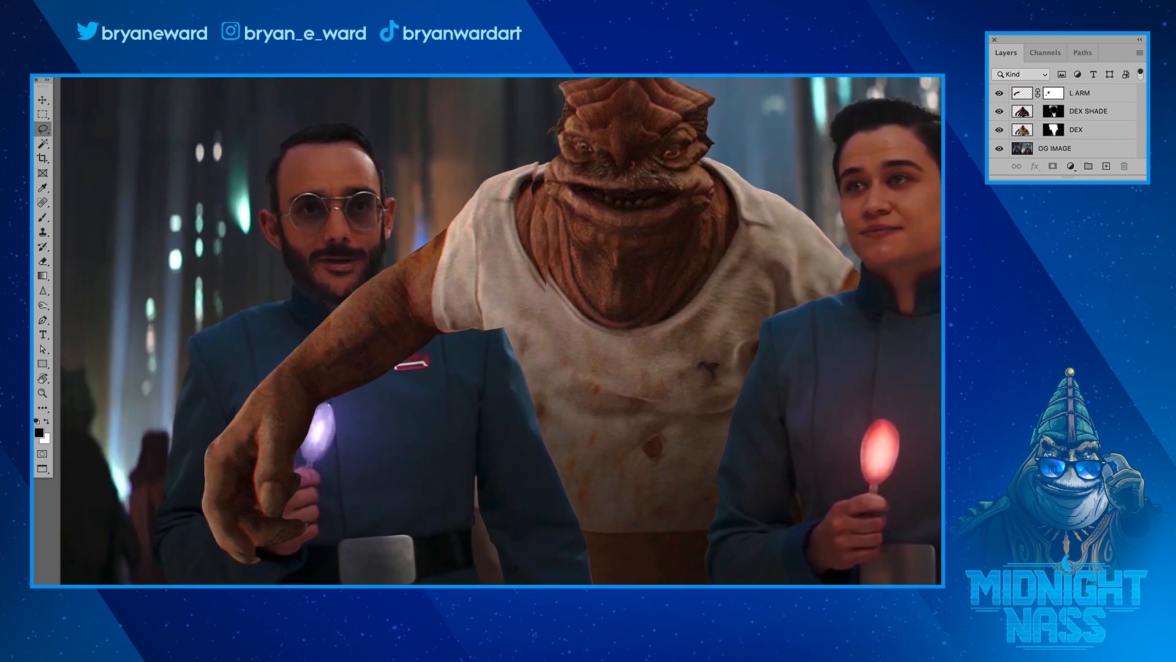
- Rotate and move the L ARM layer with Free Transform so the arm reaches across the left man's shoulders
key(super+t)
drag(480, 291, 441, 242)
drag(583, 248, 583, 375)
drag(450, 304, 453, 307)
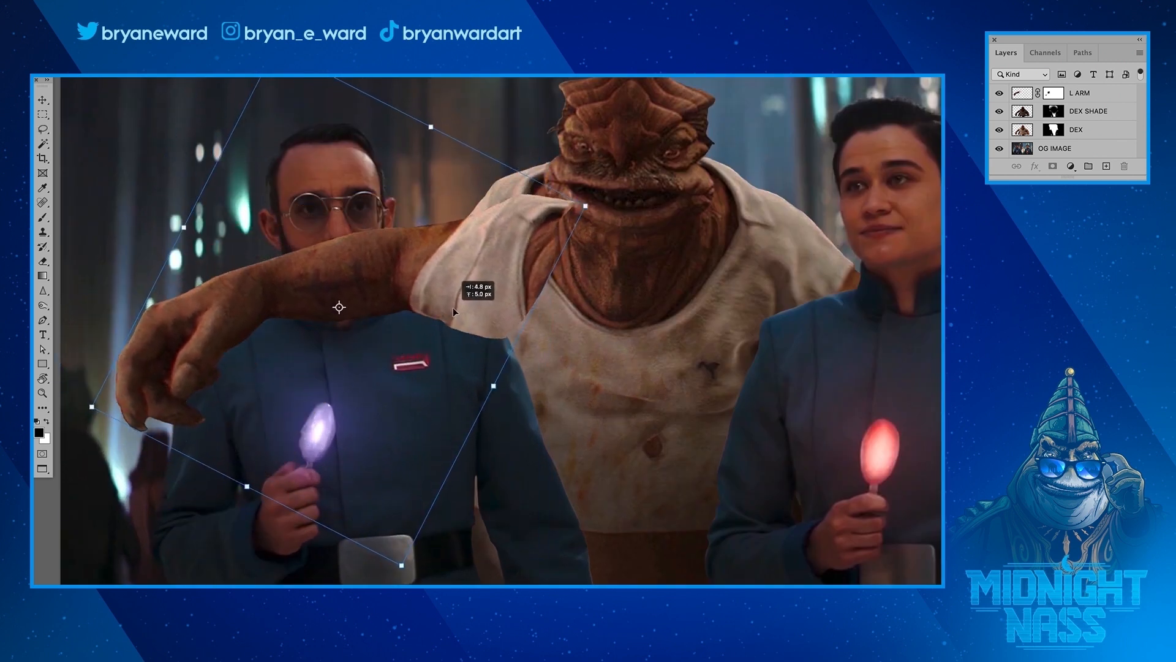
key(Return)
key(l)
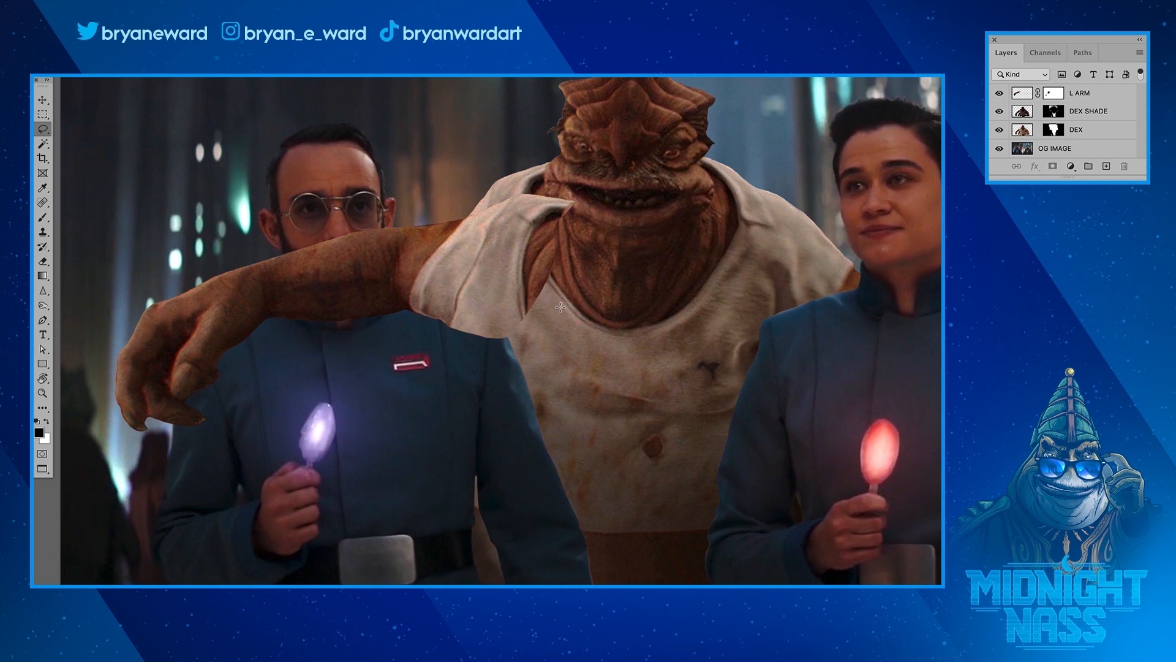
- Erase the excess shirt fabric of L ARM that overlaps the creature's collar and neck
key(e)
mouse_move(586, 183)
mouse_down()
mouse_move(754, 193)
mouse_move(566, 271)
mouse_move(520, 274)
mouse_up()
key(super+minus)
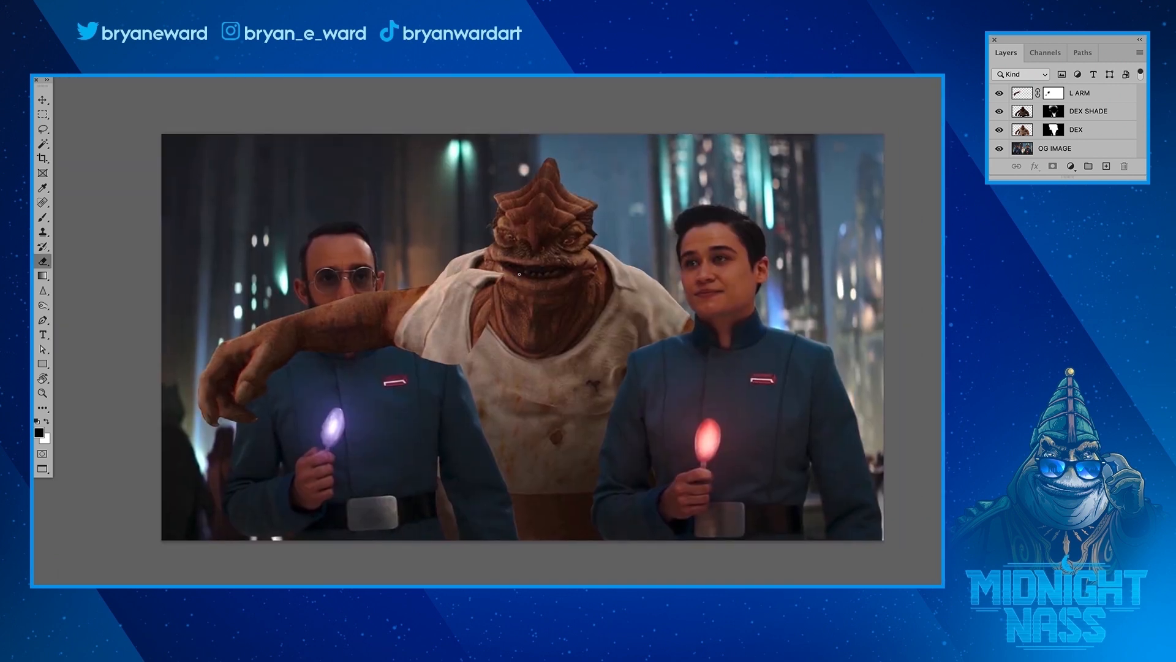
- Rotate and reposition L ARM with Free Transform so its sleeve lines up with the creature's shoulder
super+click(316, 355)
key(super+t)
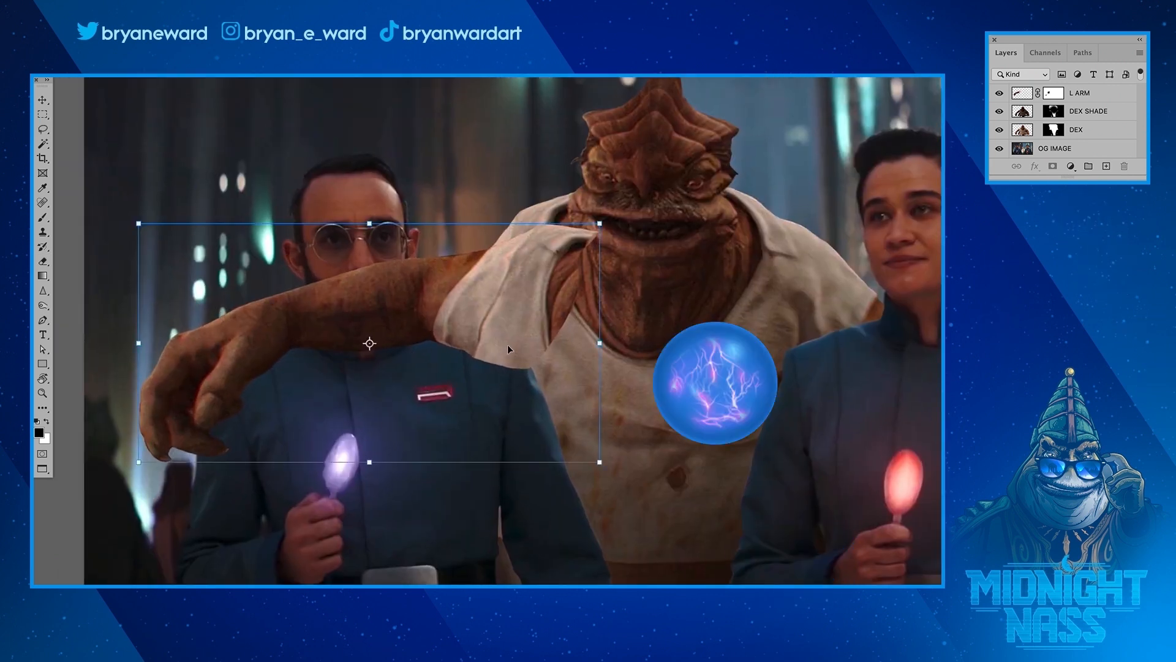
drag(628, 372, 638, 340)
mouse_move(434, 337)
mouse_down()
mouse_move(430, 287)
mouse_move(449, 322)
mouse_up()
key(Return)
key(e)
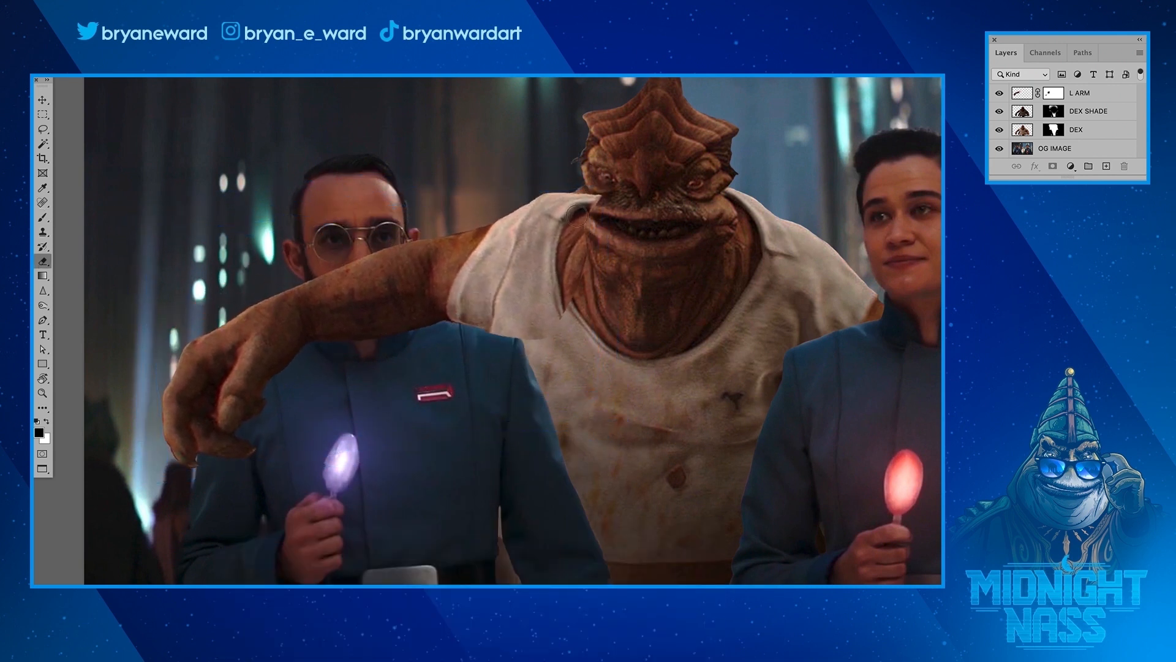
- Erase the leftover L ARM sleeve edge near the collar with an enlarged eraser to blend it into the shirt
key(bracketright)
key(bracketright)
key(bracketright)
mouse_move(591, 210)
mouse_down()
mouse_move(572, 244)
mouse_move(575, 290)
mouse_move(551, 324)
mouse_move(520, 331)
mouse_move(496, 325)
mouse_move(533, 236)
mouse_up()
- Mask out the part of L ARM covering the left man's face, beard and neck with a smaller eraser
key(bracketleft)
key(bracketleft)
key(bracketleft)
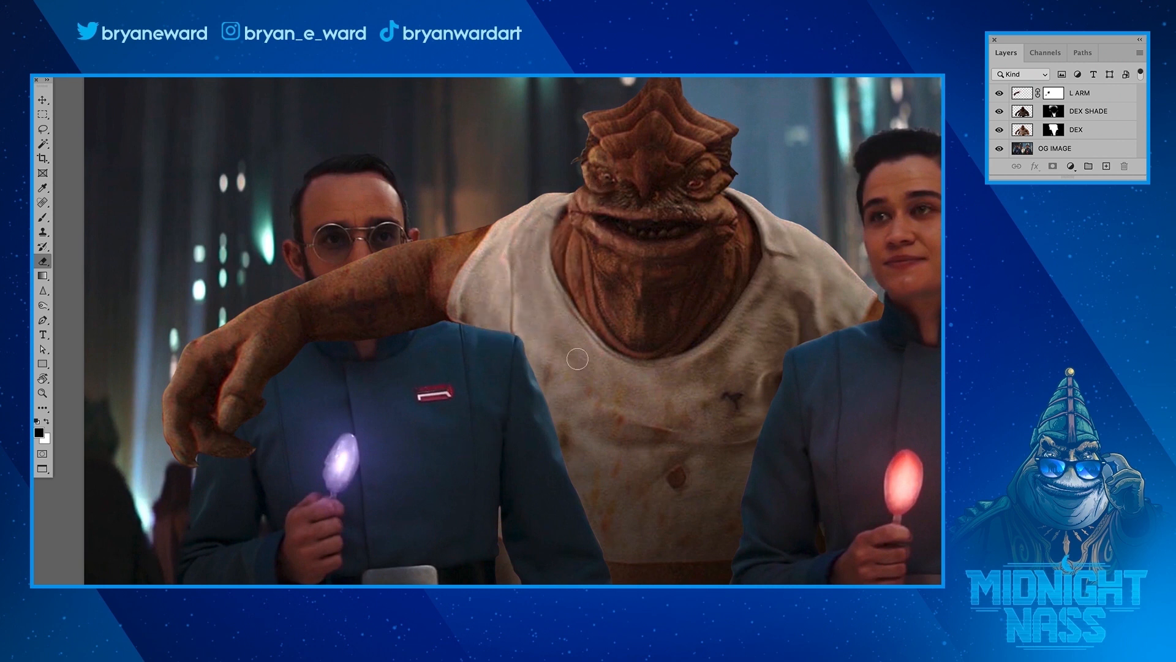
click(47, 421)
mouse_move(326, 277)
mouse_down()
mouse_move(320, 316)
mouse_move(339, 300)
mouse_move(362, 339)
mouse_move(395, 296)
mouse_move(386, 245)
mouse_move(337, 290)
mouse_move(401, 267)
mouse_up()
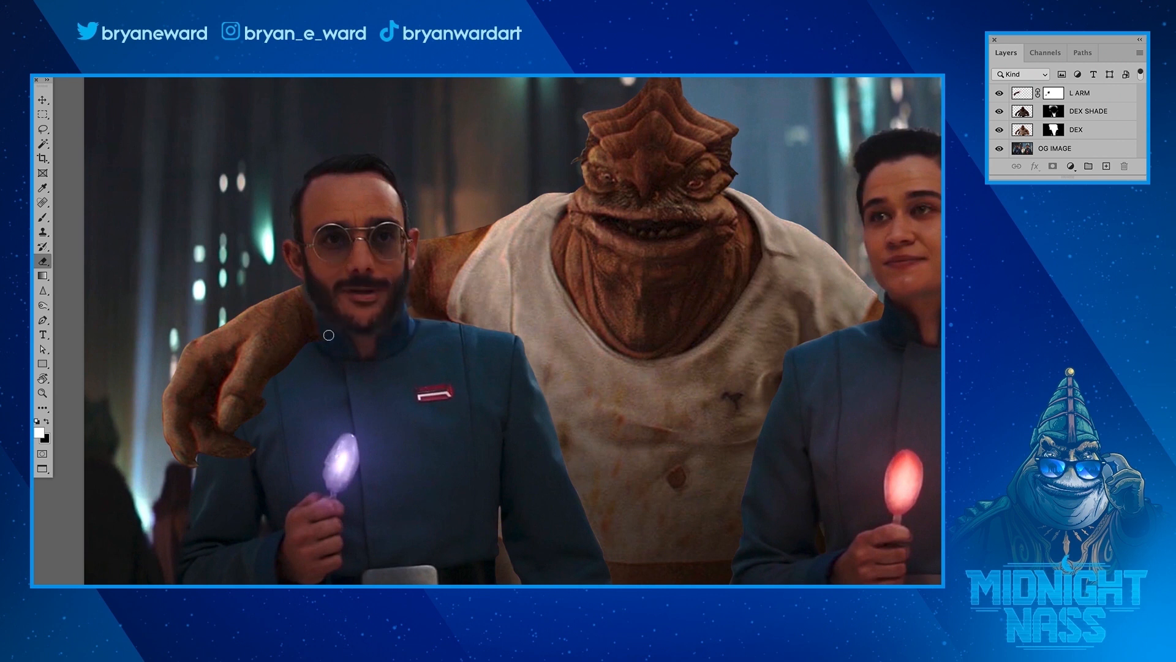
key(x)
drag(568, 405, 518, 378)
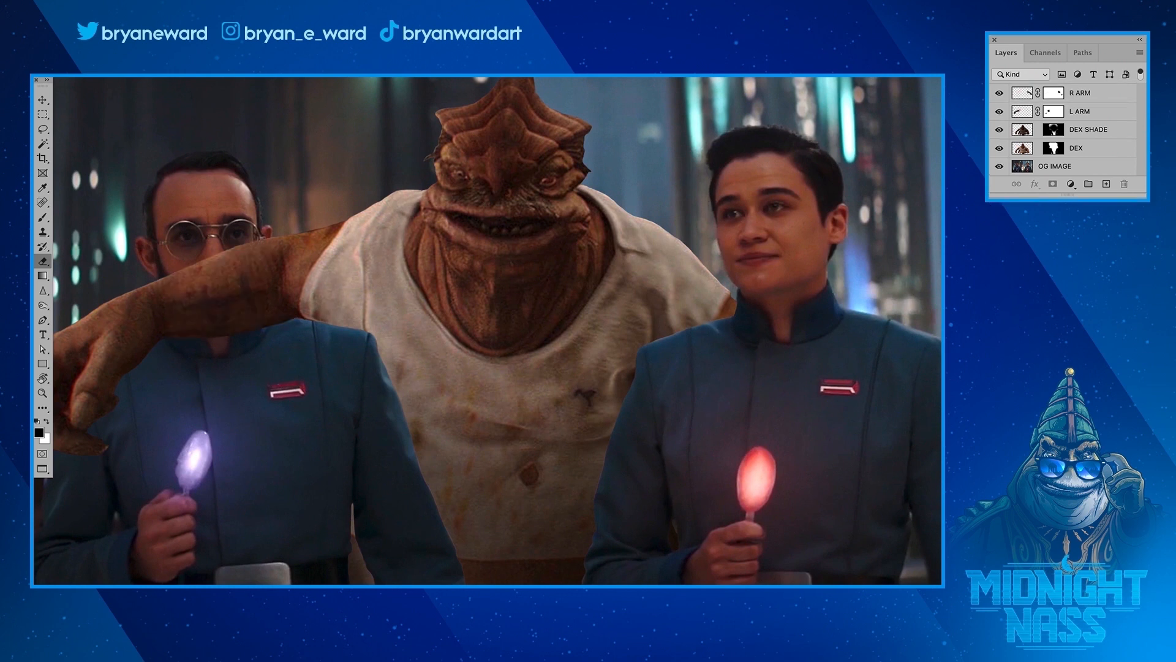
- Flip the R ARM layer horizontally and move it over the right man's shoulders
click(121, 77)
mouse_move(196, 271)
click(351, 471)
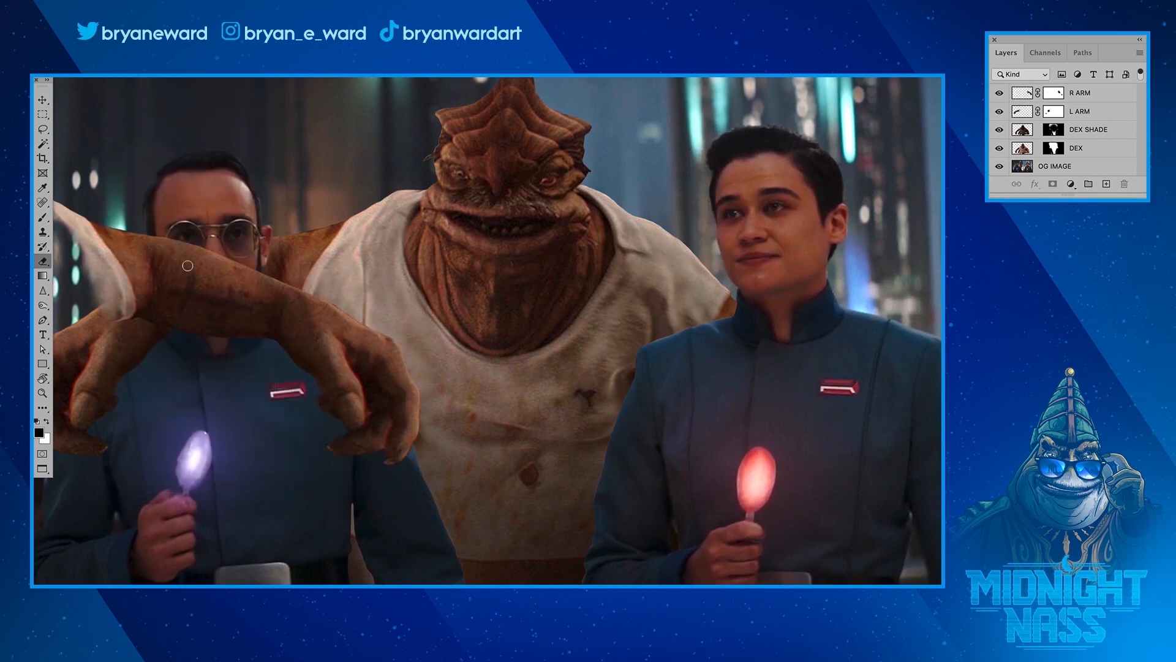
mouse_move(178, 266)
mouse_down()
mouse_move(604, 264)
mouse_move(271, 263)
mouse_move(414, 244)
mouse_move(409, 253)
mouse_up()
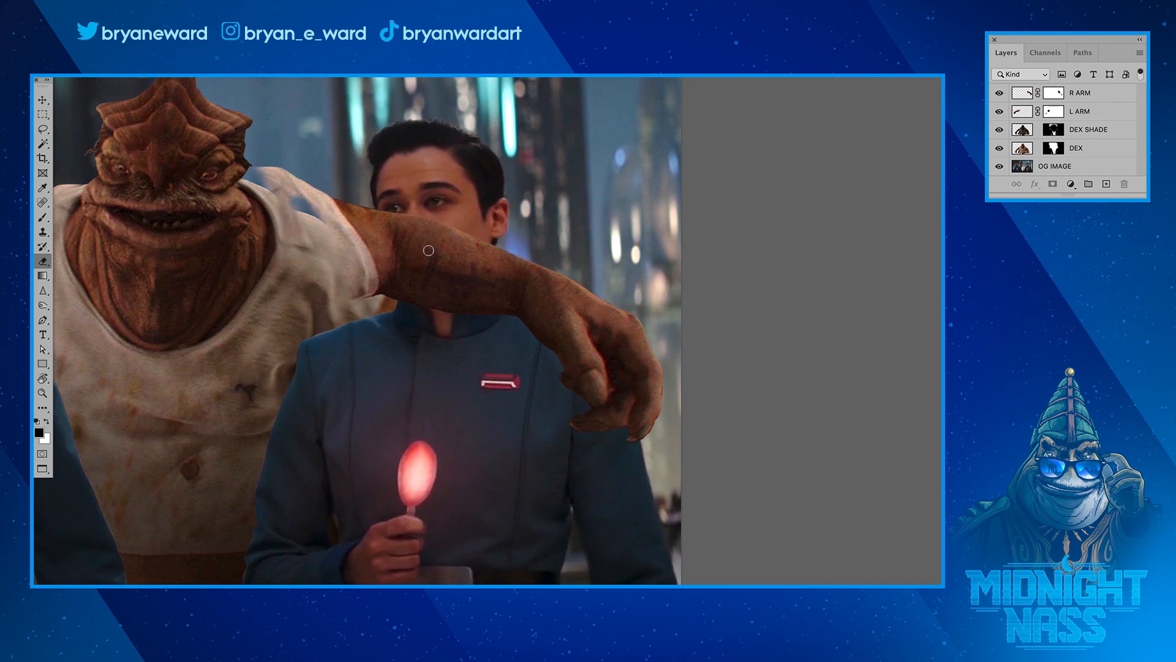
- Remove R ARM's sleeve and upper arm with the Lasso and mask out the forearm over the right man's face and neck
key(l)
drag(377, 337, 408, 218)
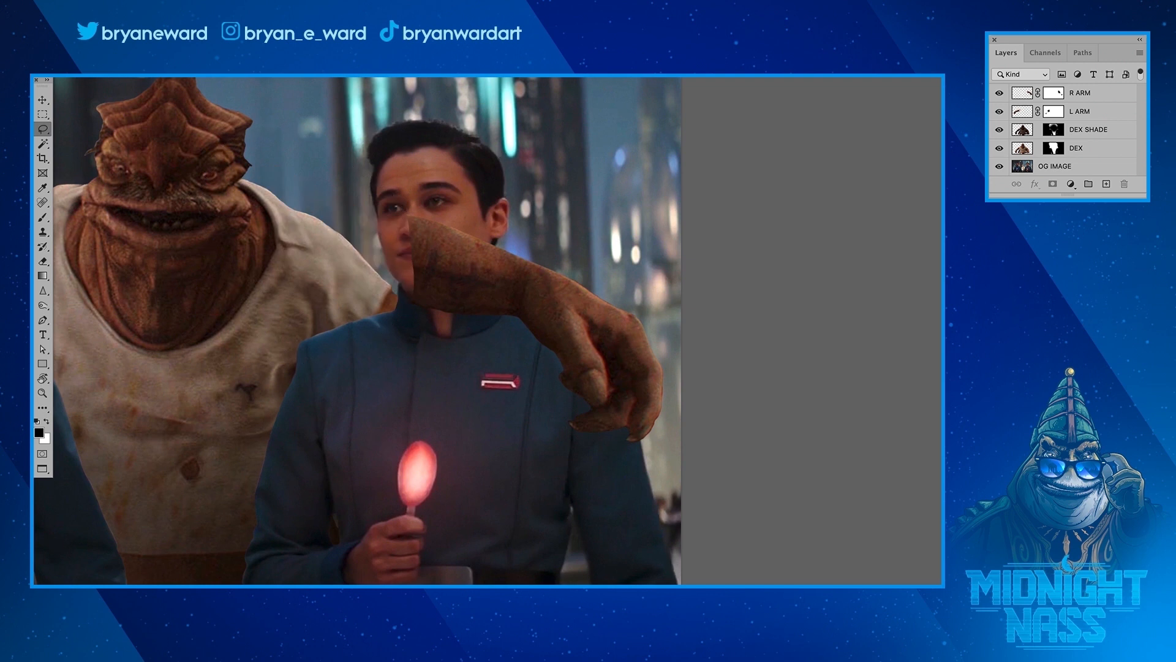
key(b)
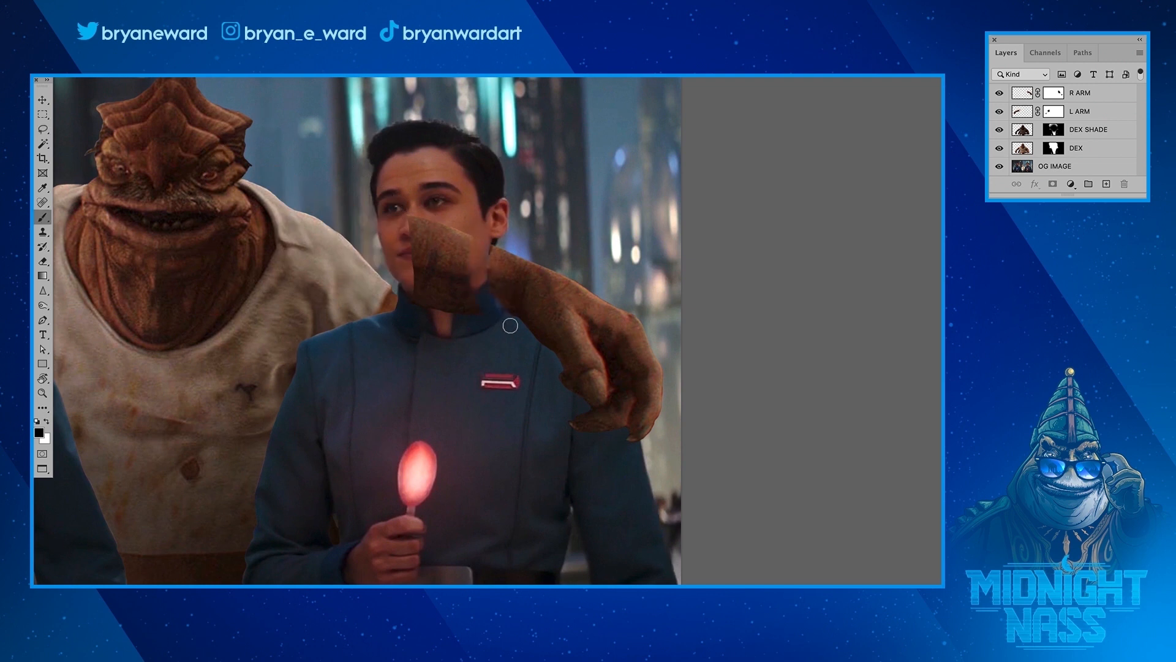
drag(481, 264, 422, 232)
click(47, 423)
click(47, 422)
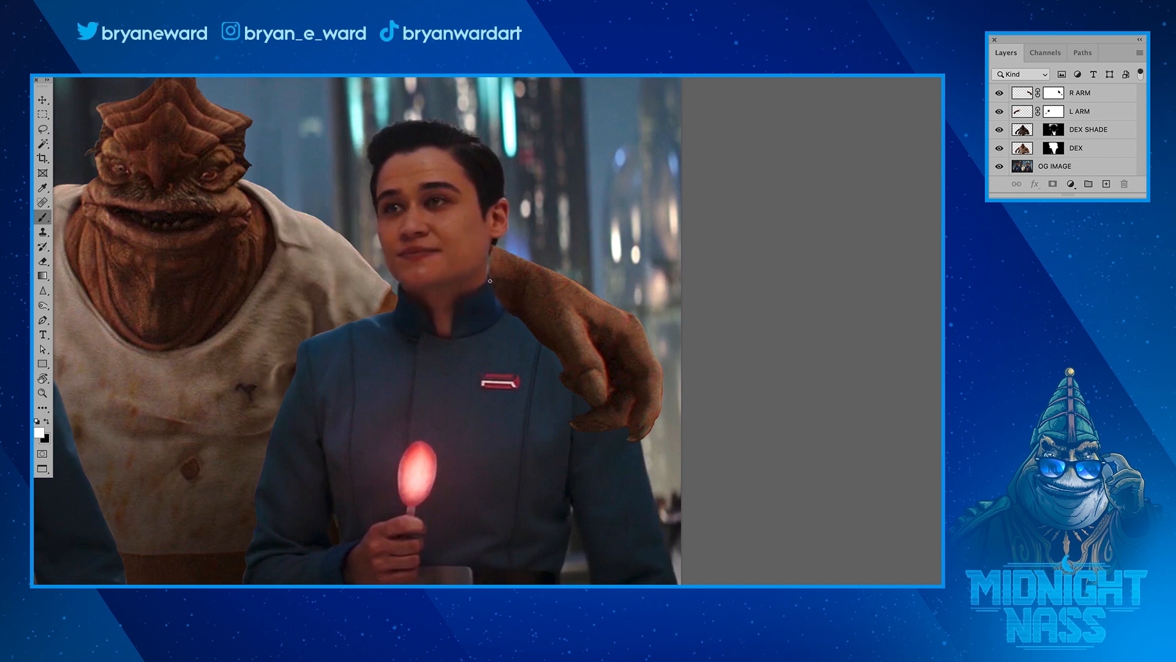
- Touch up R ARM's mask where the forearm meets the right man's neck and collar
click(538, 319)
key(x)
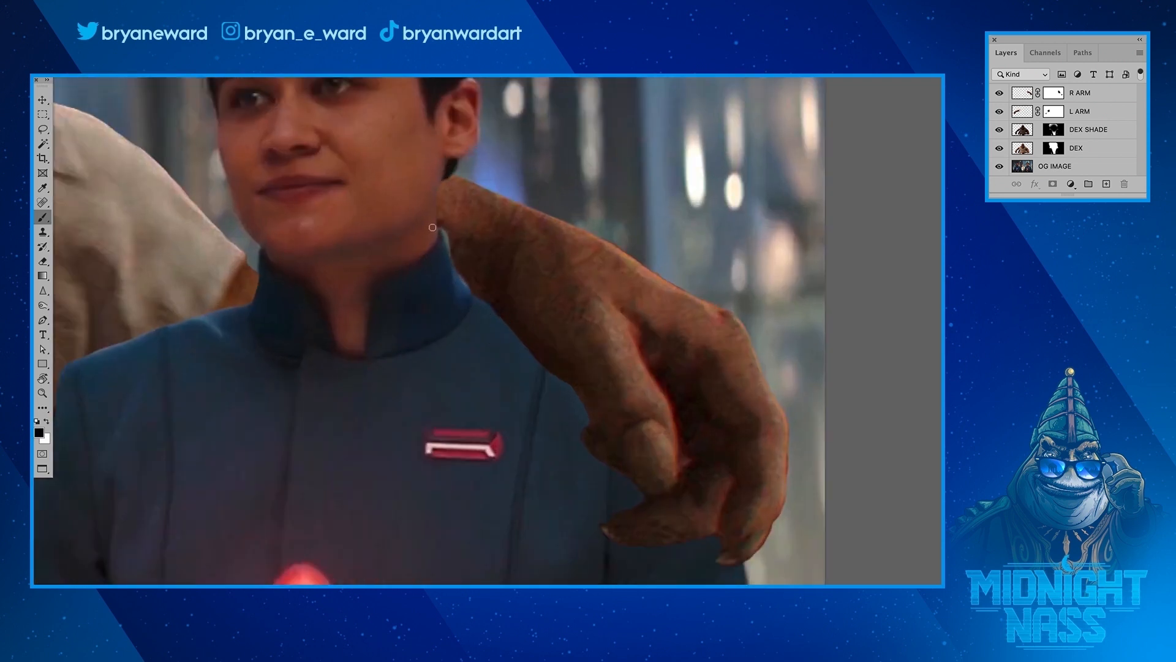
alt+click(369, 304)
drag(420, 354, 702, 374)
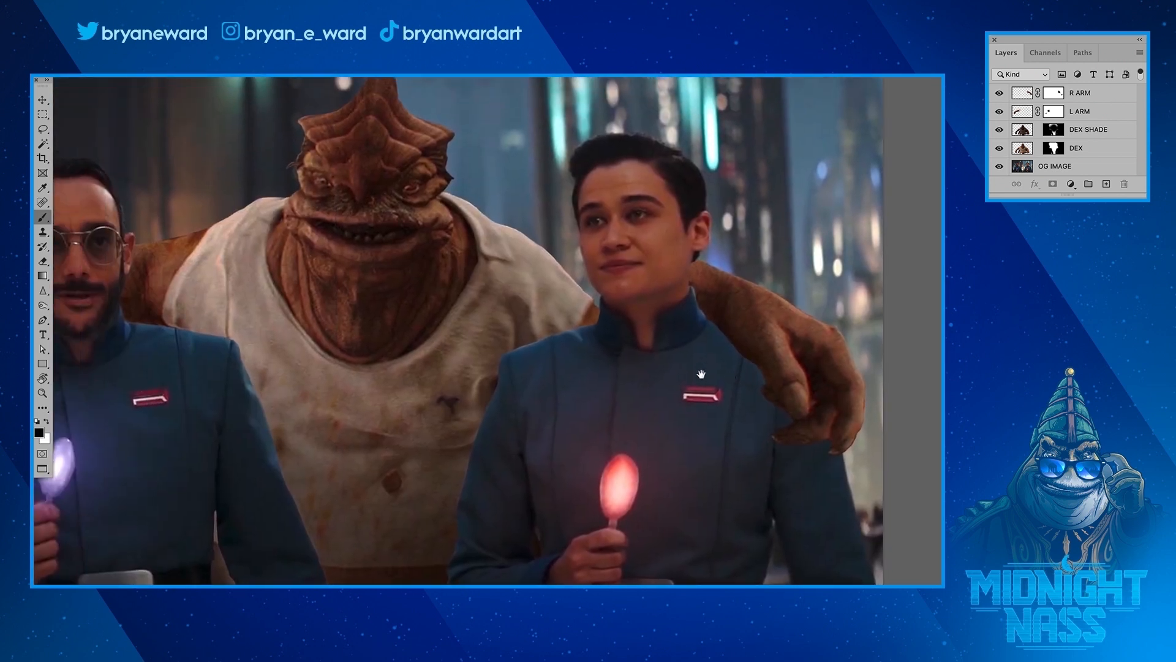
- Lasso Dex's shoulder and sleeve beside the right man and place them on a separate R SHOULDER layer
click(42, 129)
mouse_move(435, 191)
mouse_down()
mouse_move(519, 403)
mouse_move(596, 387)
mouse_move(586, 243)
mouse_move(448, 179)
mouse_up()
key(super+BackSpace)
key(super+d)
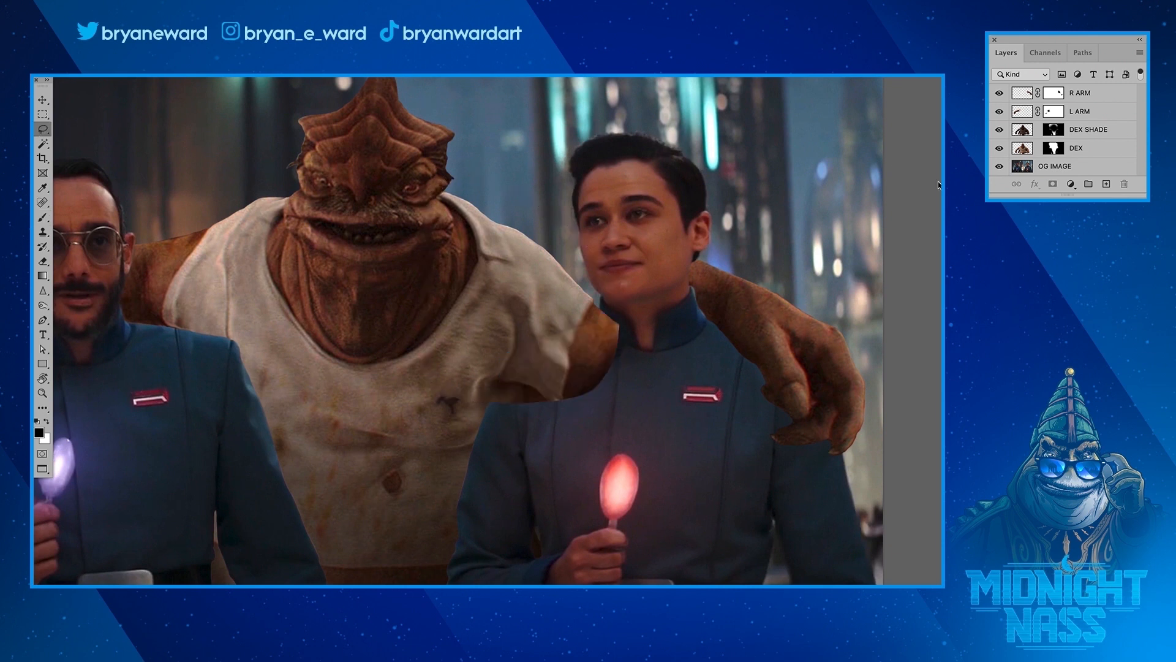
key(super+z)
key(super+z)
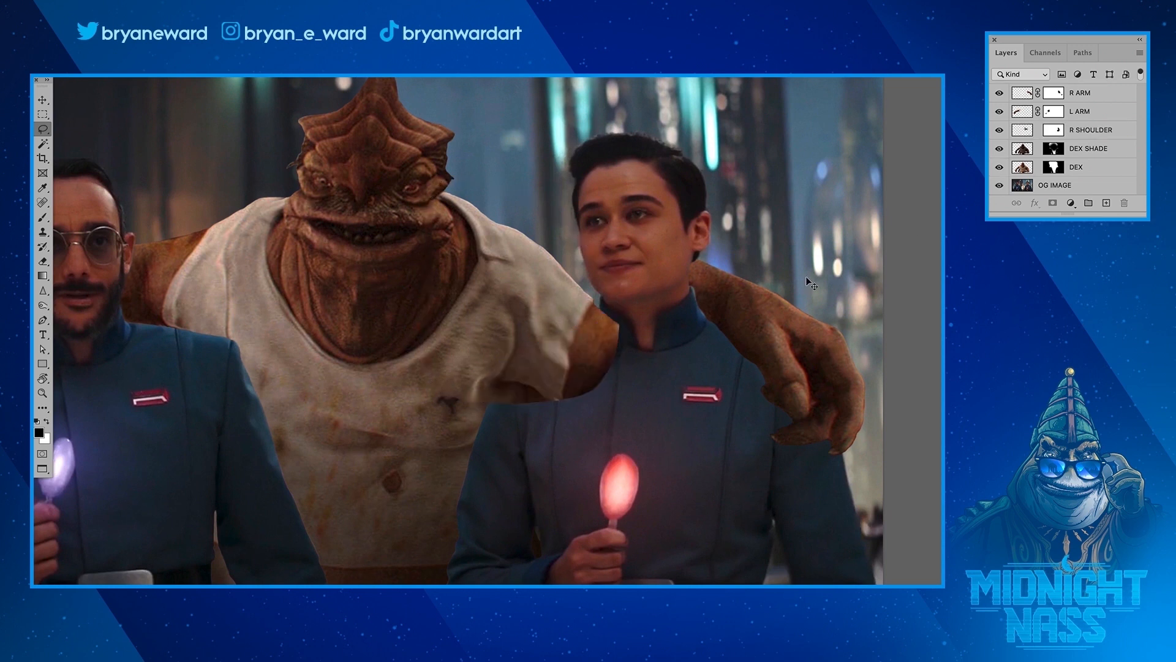
- Rotate R SHOULDER upward around a pivot near Dex's neck so the sleeve lifts toward the right man's face
key(super+t)
drag(522, 292, 466, 236)
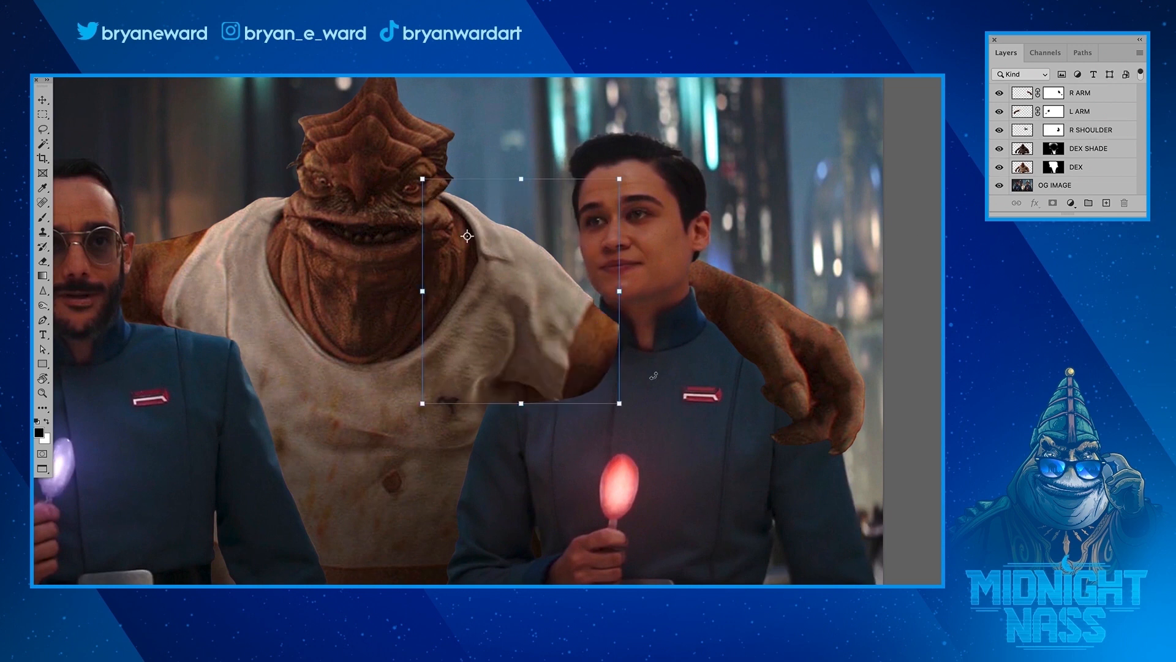
drag(628, 427, 677, 371)
drag(611, 325, 589, 303)
key(Return)
- Erase R SHOULDER's overlap on Dex's cheek and neck with a smaller eraser to blend it into the shirt
click(43, 263)
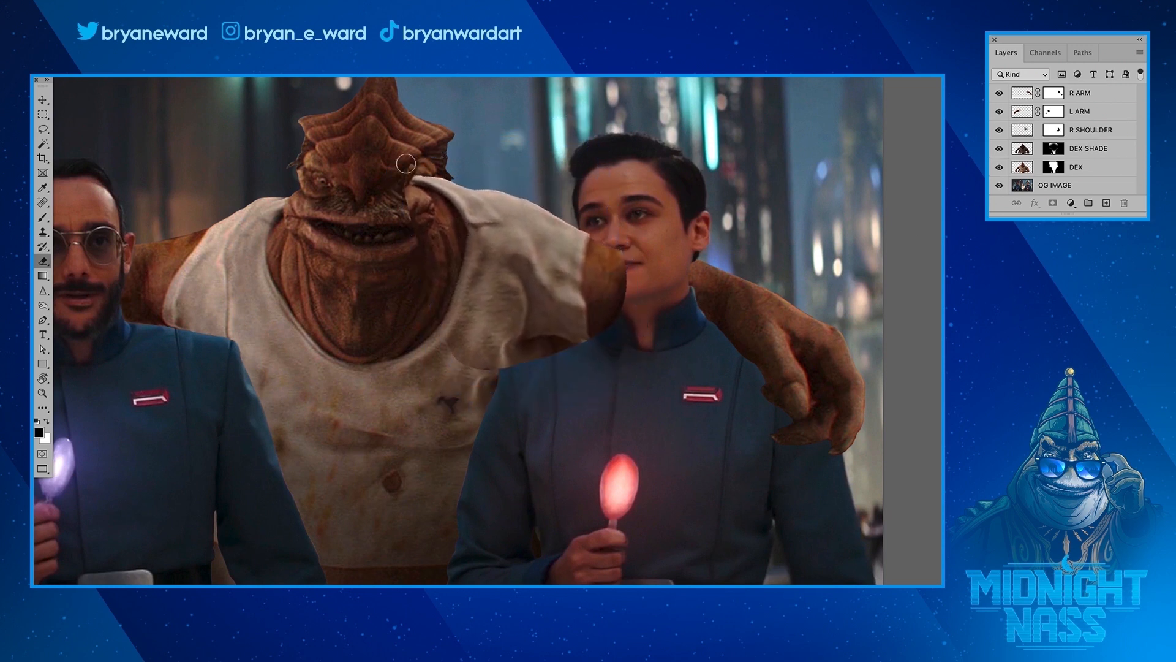
mouse_move(425, 187)
mouse_down()
mouse_move(413, 215)
mouse_move(472, 164)
mouse_move(460, 376)
mouse_move(621, 341)
mouse_up()
key(super+z)
key(bracketleft)
key(bracketleft)
key(bracketleft)
key(bracketleft)
key(bracketleft)
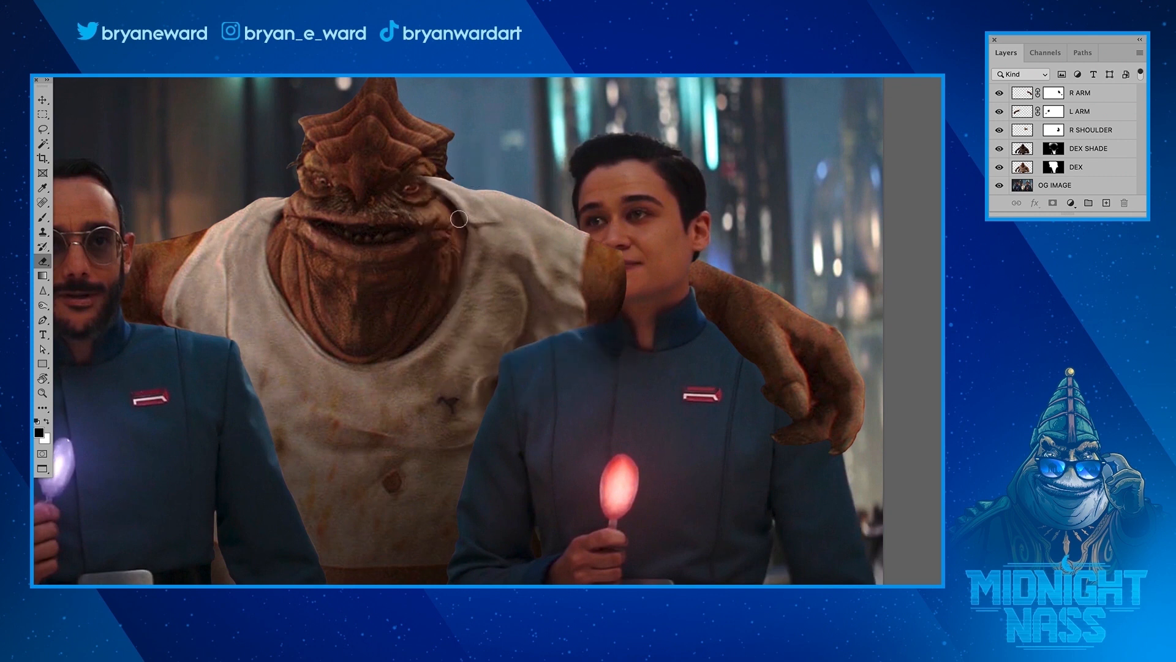
mouse_move(441, 195)
mouse_down()
mouse_move(428, 173)
mouse_move(464, 242)
mouse_up()
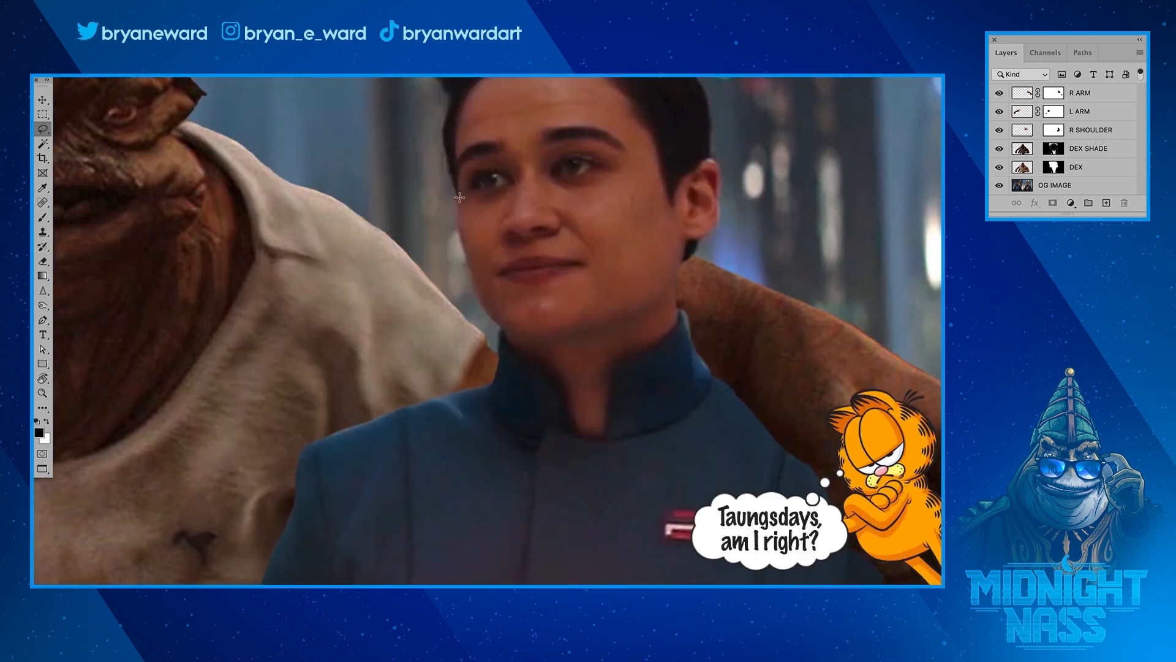
- Lasso along the right man's jaw and collar and remove the part of R SHOULDER covering him
drag(458, 219, 461, 238)
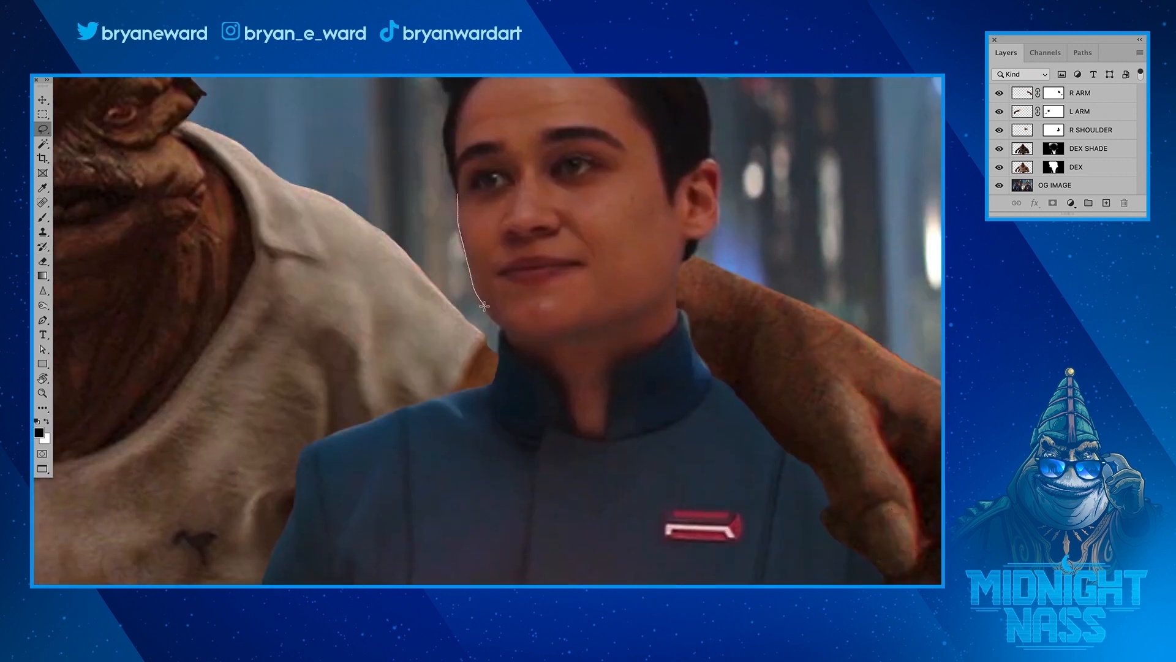
mouse_move(485, 384)
mouse_down()
mouse_move(643, 425)
mouse_move(452, 142)
mouse_up()
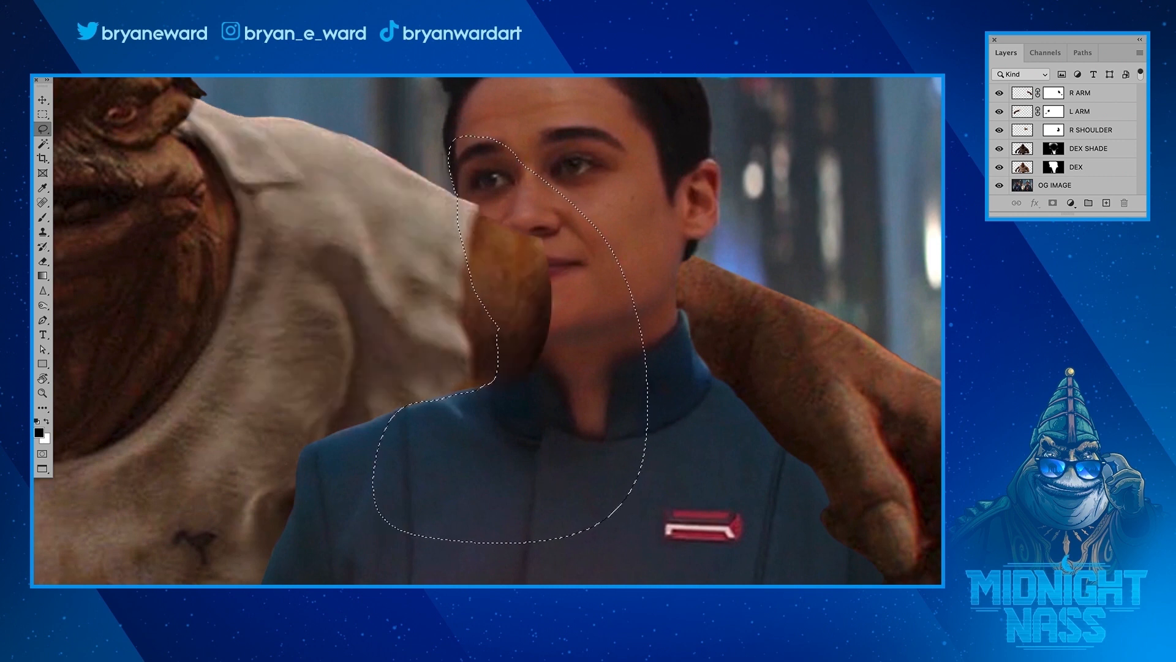
key(Delete)
key(ctrl+d)
- Refine R SHOULDER's edges on Dex's shirt with a smaller eraser
key(e)
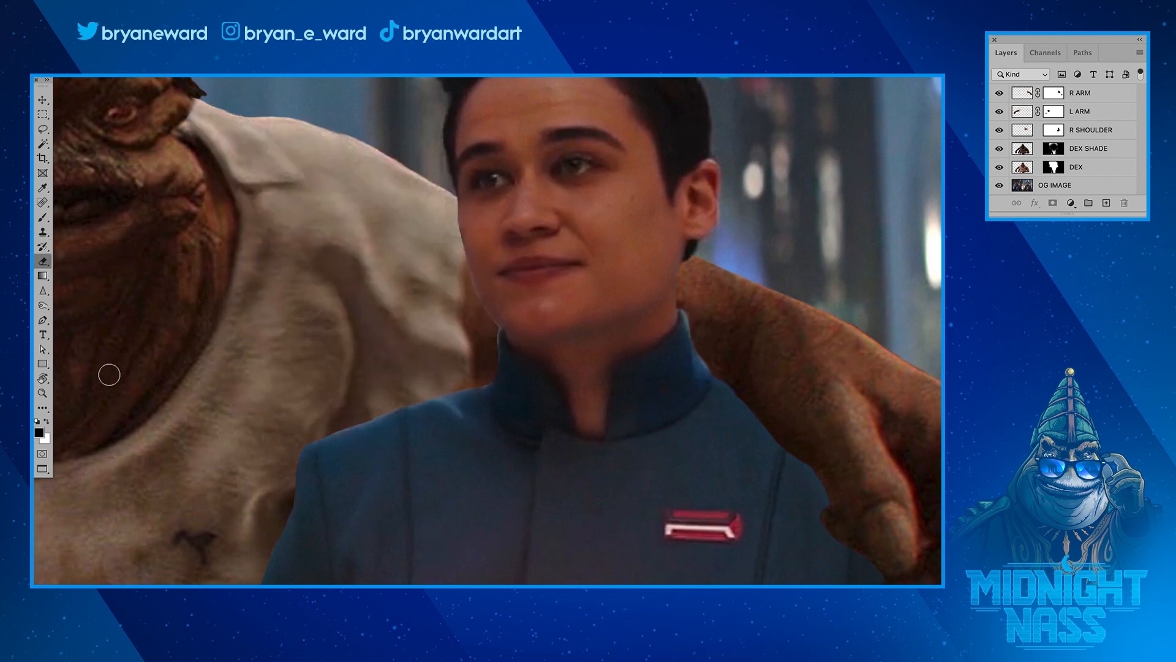
key(bracketleft)
key(bracketleft)
scroll(626, 359, down, 5)
scroll(232, 371, up, 5)
key(x)
mouse_move(235, 433)
mouse_down()
mouse_move(258, 328)
mouse_move(264, 364)
mouse_move(357, 407)
mouse_move(252, 424)
mouse_move(241, 361)
mouse_move(264, 305)
mouse_up()
key(x)
- Clean up R ARM's mask around the fingers and claws over the right man's uniform
mouse_move(889, 306)
mouse_down()
mouse_move(491, 402)
mouse_move(464, 310)
mouse_up()
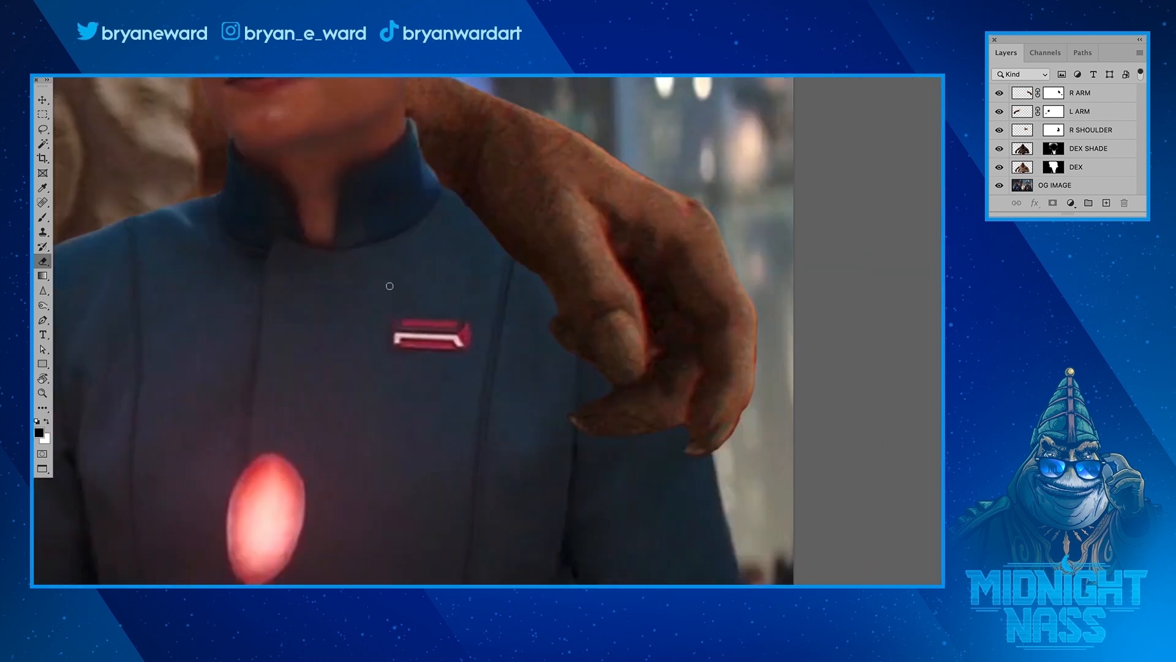
key(x)
mouse_move(681, 422)
mouse_down()
mouse_move(687, 396)
mouse_move(650, 311)
mouse_move(557, 315)
mouse_move(560, 343)
mouse_up()
key(])
mouse_move(657, 343)
mouse_down()
mouse_move(656, 381)
mouse_move(622, 411)
mouse_up()
click(46, 421)
drag(684, 377, 656, 313)
alt+click(625, 421)
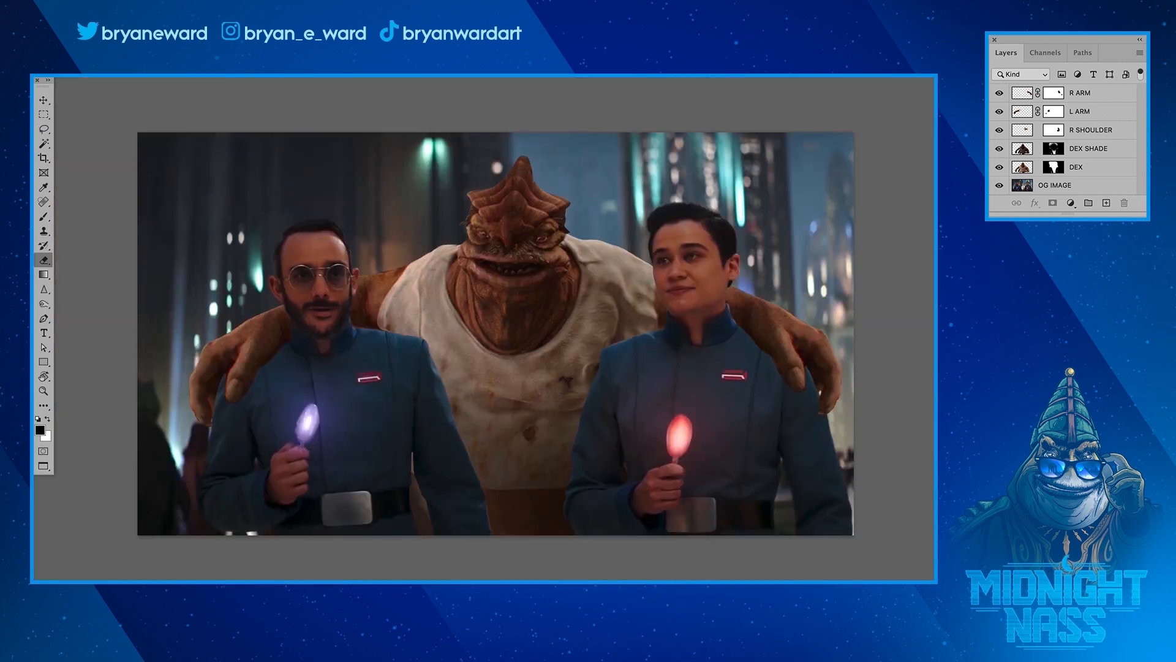
- Darken the ARM SHADE layer to a lightness of -36 and invert its mask to confine the shading
key(ctrl+u)
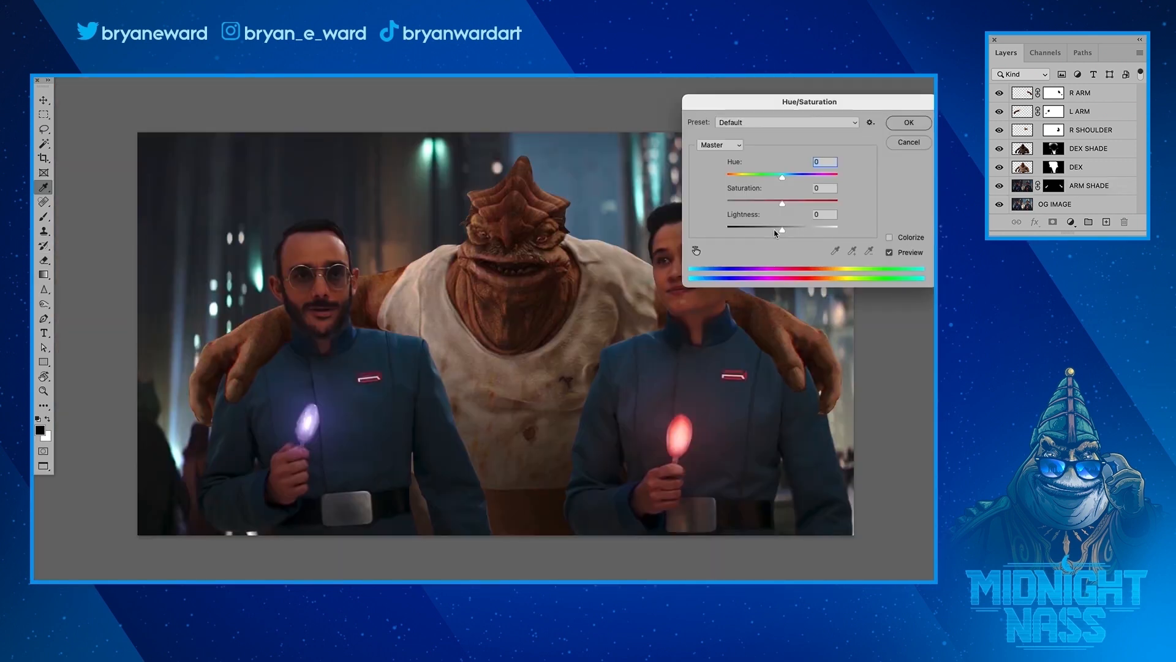
drag(775, 232, 768, 232)
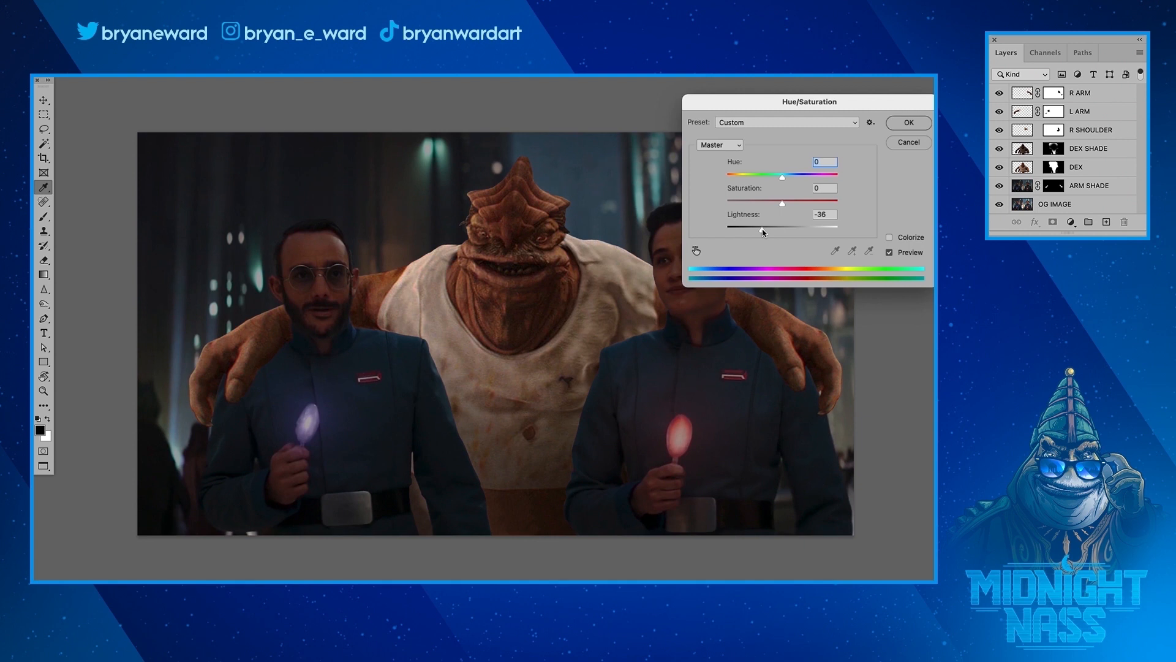
click(909, 122)
key(e)
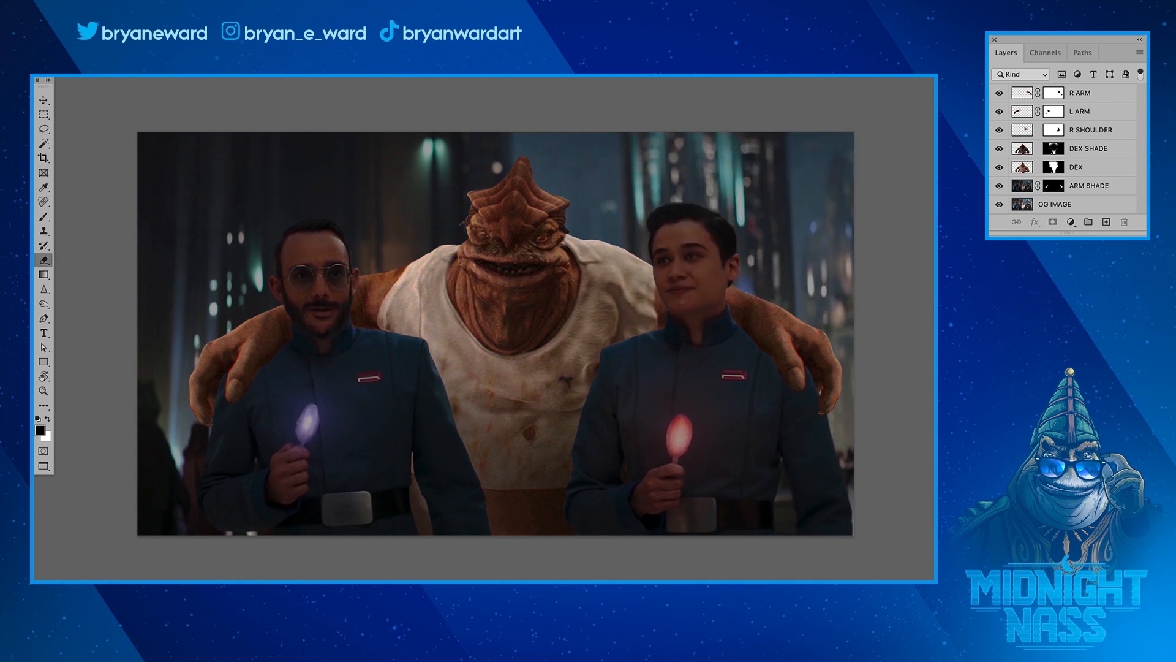
key(super+i)
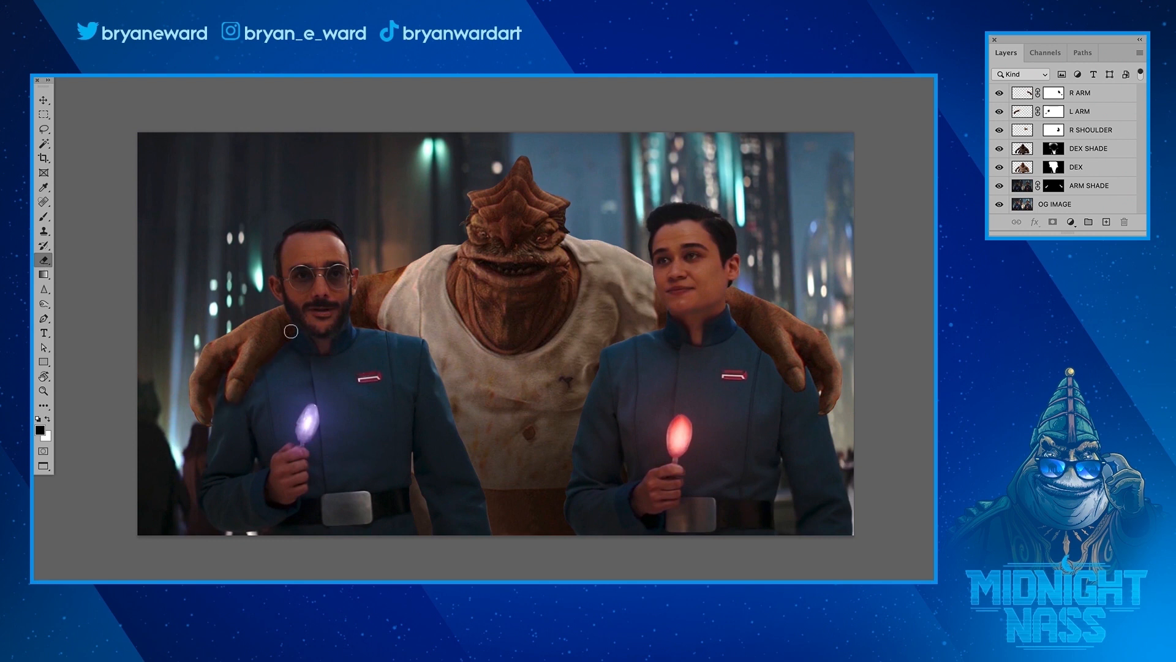
- Try lowering the lightness to -12 with Hue/Saturation
key(o)
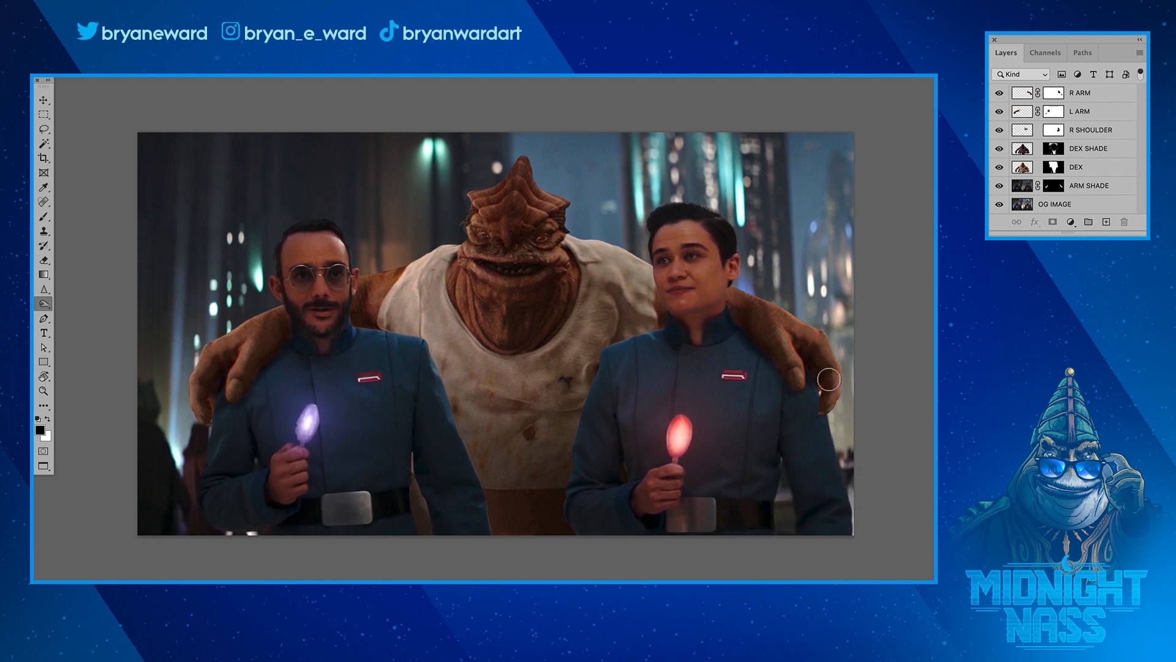
key(ctrl+u)
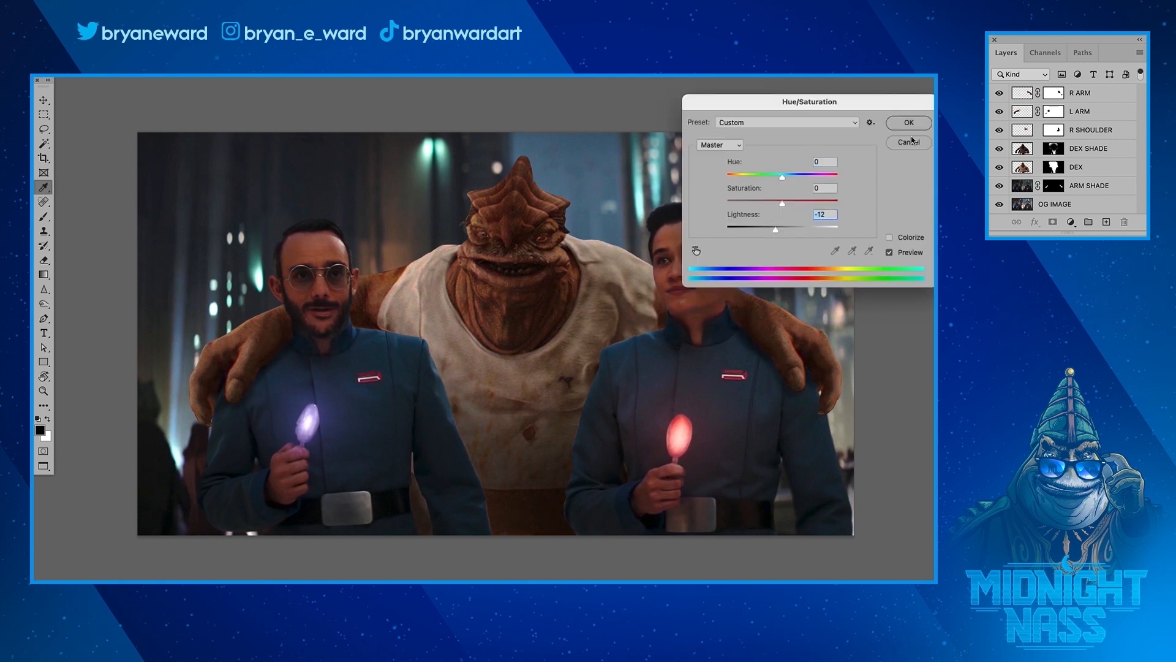
key(Escape)
- Darken the strip of Dex's lower body beside the left man's elbow with an enlarged brush
key(bracketright)
key(bracketright)
key(bracketright)
key(bracketright)
key(bracketright)
drag(408, 476, 426, 521)
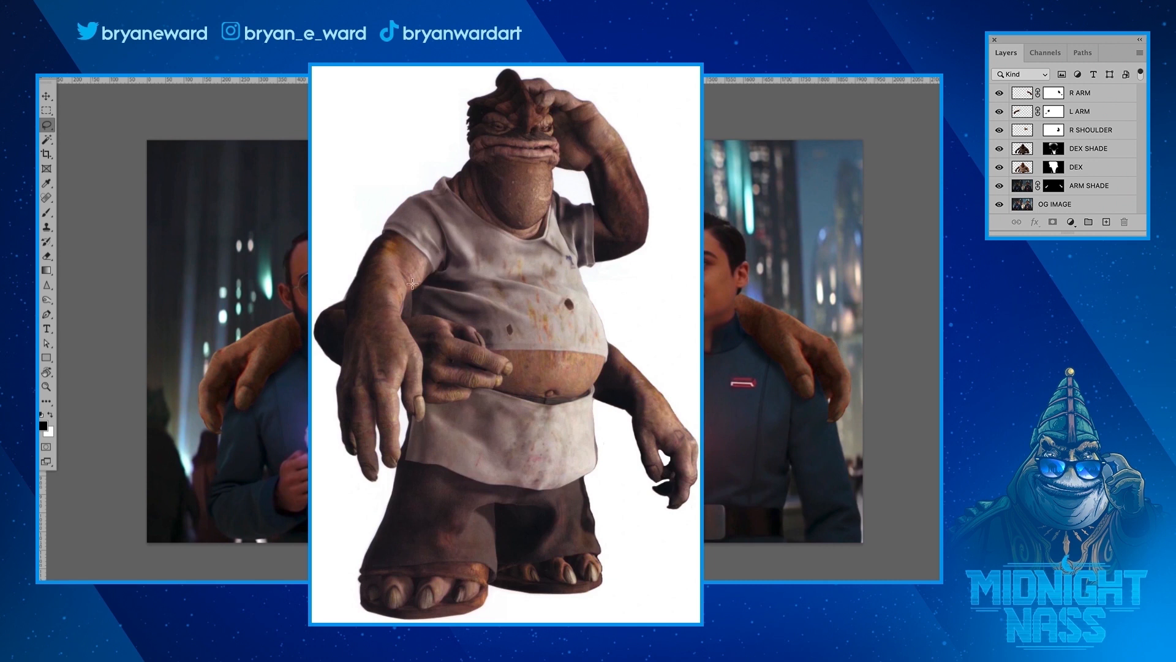
- Lasso Dex's lower hand in the full-body reference and bring it into the film still as LOWER ARM
mouse_move(404, 283)
mouse_down()
mouse_move(380, 320)
mouse_move(394, 397)
mouse_up()
mouse_move(463, 427)
mouse_down()
mouse_move(518, 334)
mouse_move(429, 281)
mouse_move(404, 283)
mouse_up()
key(ctrl+x)
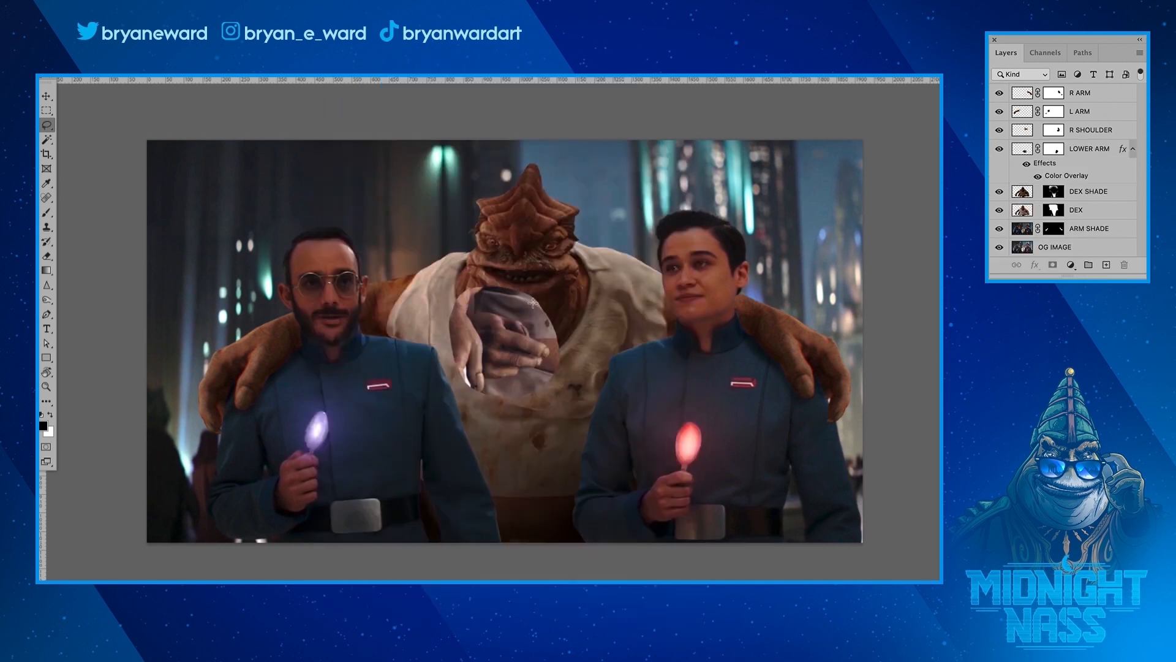
- Enlarge the LOWER ARM layer over Dex's chest with Free Transform
key(ctrl+t)
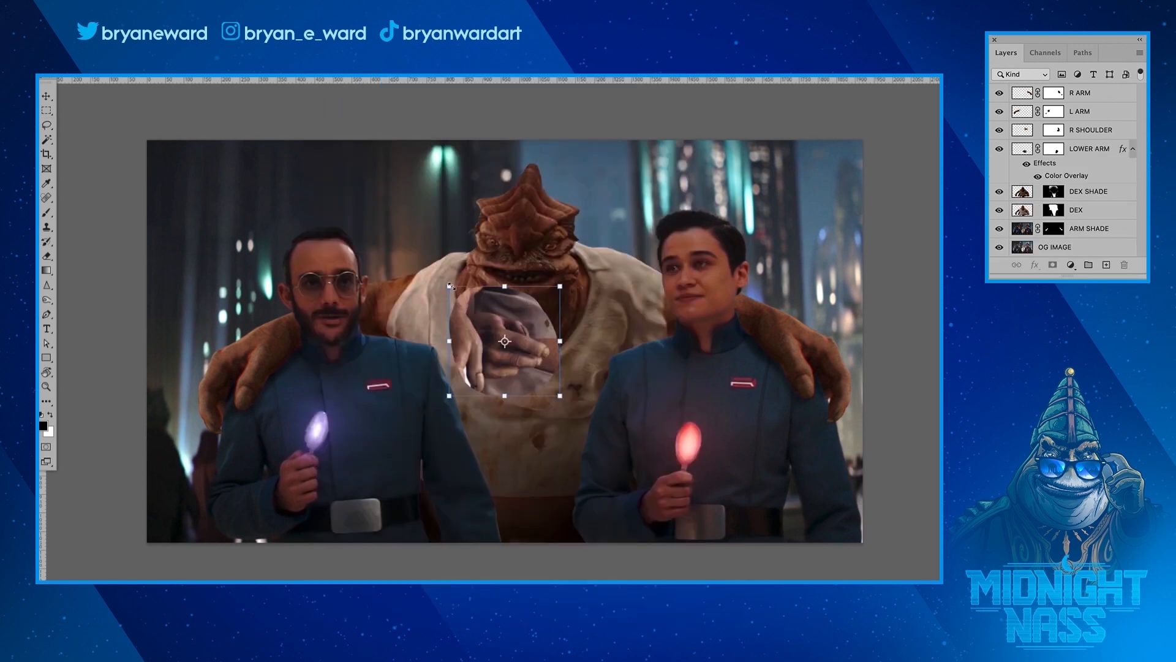
drag(447, 285, 417, 264)
key(Return)
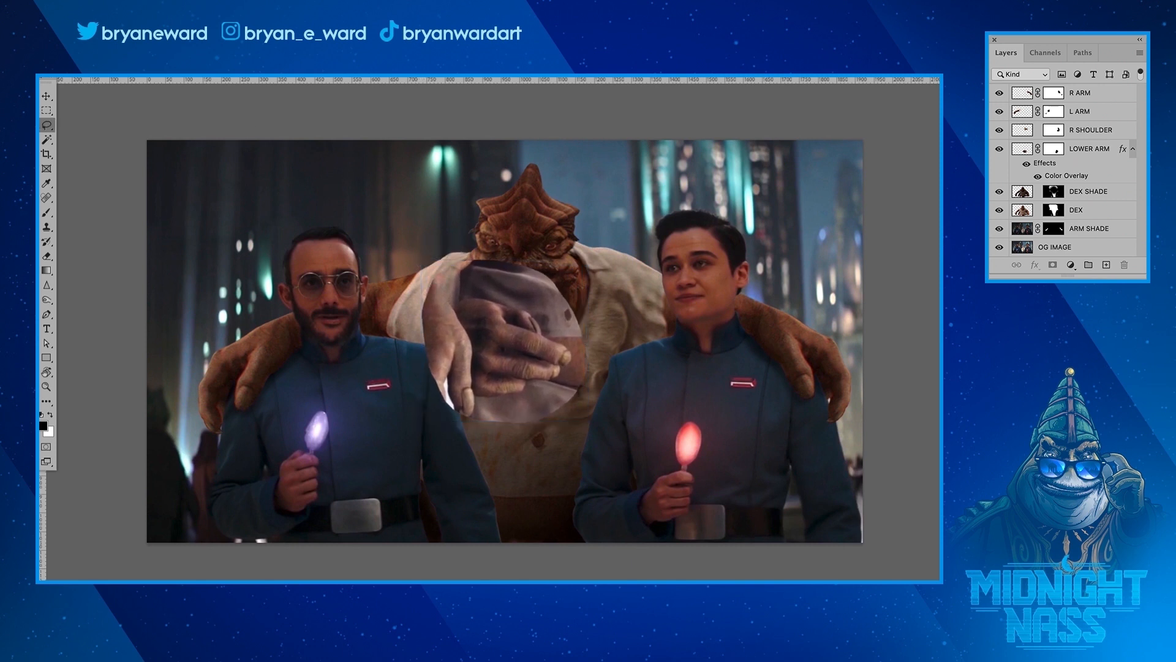
- Flip LOWER ARM horizontally and move it over Dex's belly, overlapping the right man's sleeve
click(129, 76)
mouse_move(172, 269)
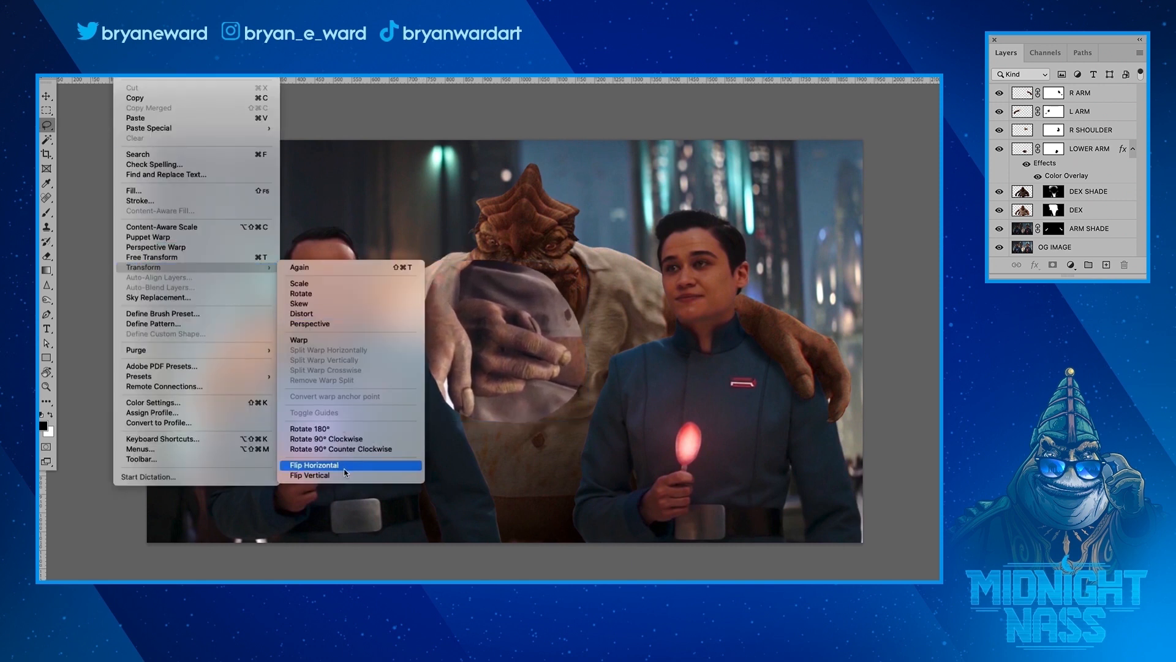
click(345, 466)
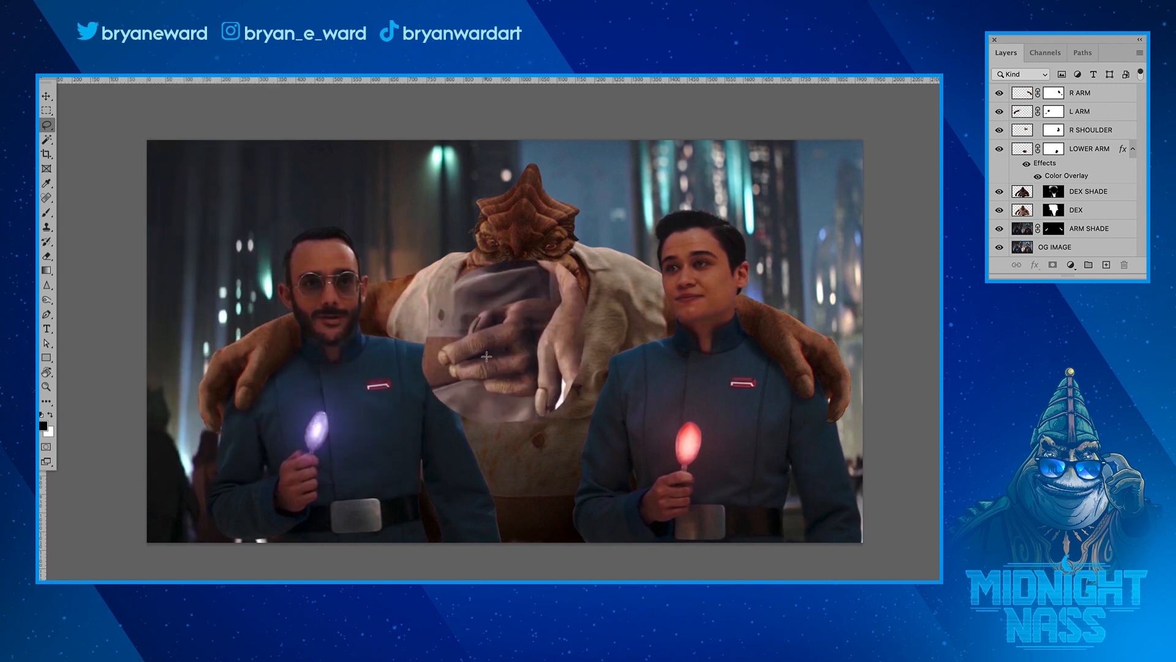
drag(486, 356, 631, 418)
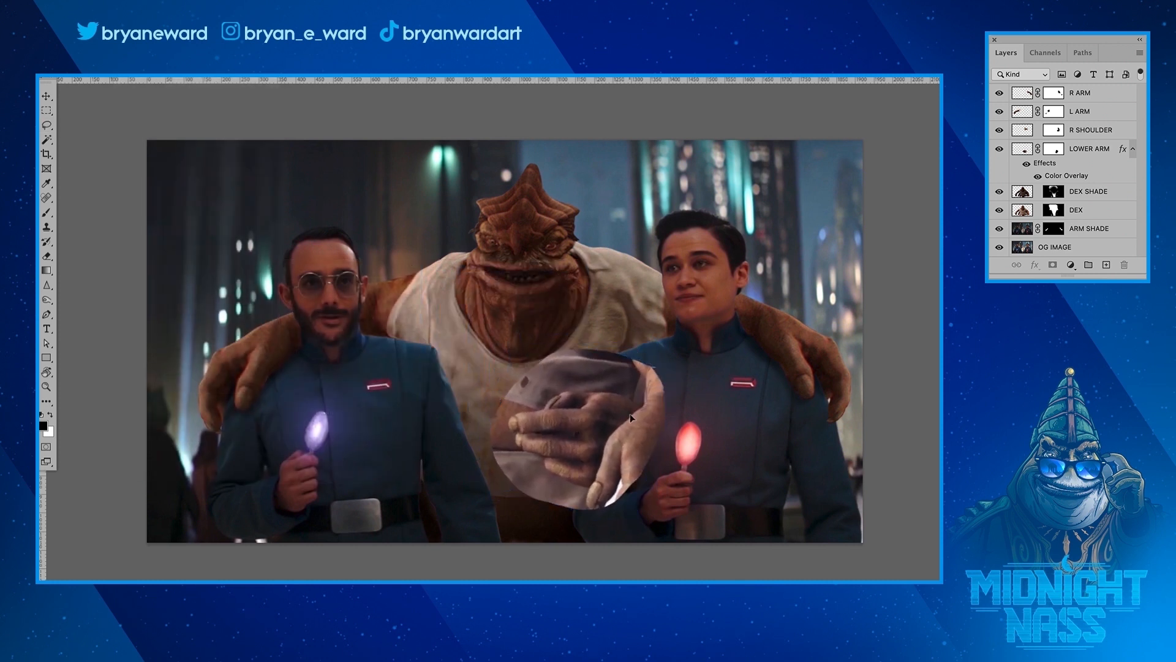
key(Return)
- Shift LOWER ARM's hue toward red and darken it in Levels with midtones at 0.74 and slightly deeper blacks
key(super+u)
drag(785, 200, 780, 175)
key(Return)
key(super+l)
drag(773, 224, 786, 225)
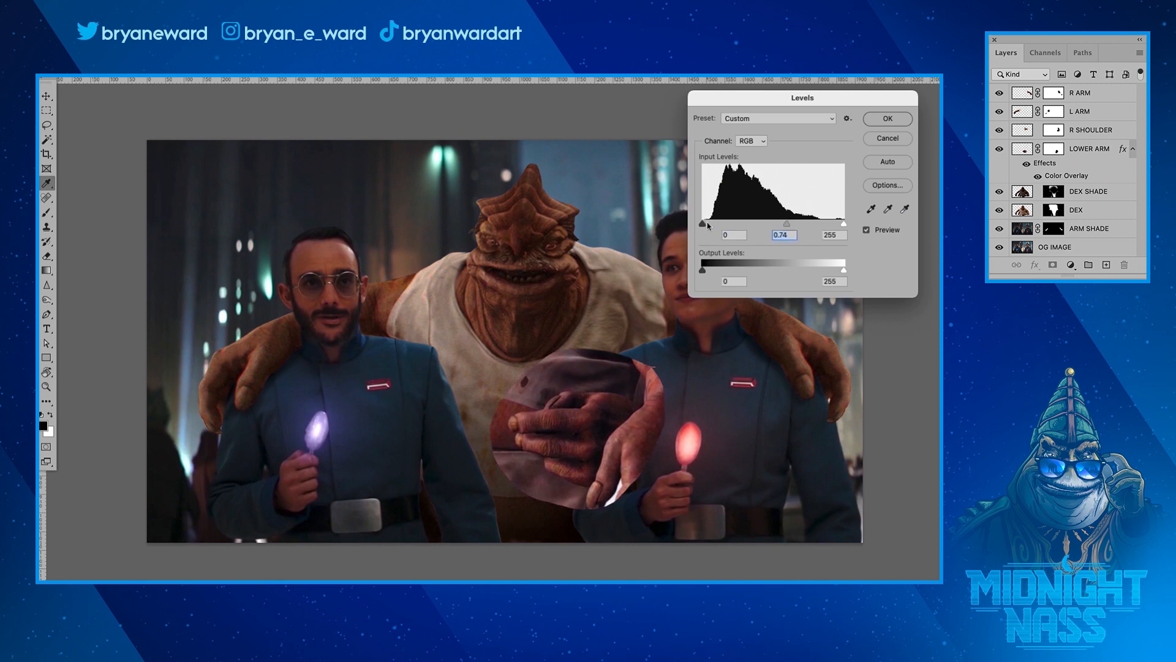
drag(703, 225, 706, 224)
click(875, 121)
- Fine-tune LOWER ARM's hue in Hue/Saturation and raise the saturation of its yellows to +25
key(super+u)
drag(784, 174, 786, 226)
mouse_move(791, 175)
mouse_down()
mouse_move(798, 200)
mouse_move(788, 175)
mouse_up()
click(734, 141)
click(729, 170)
- Go through LOWER ARM's other colour ranges, then adjust the yellows' hue and saturation to match Dex's skin
click(723, 141)
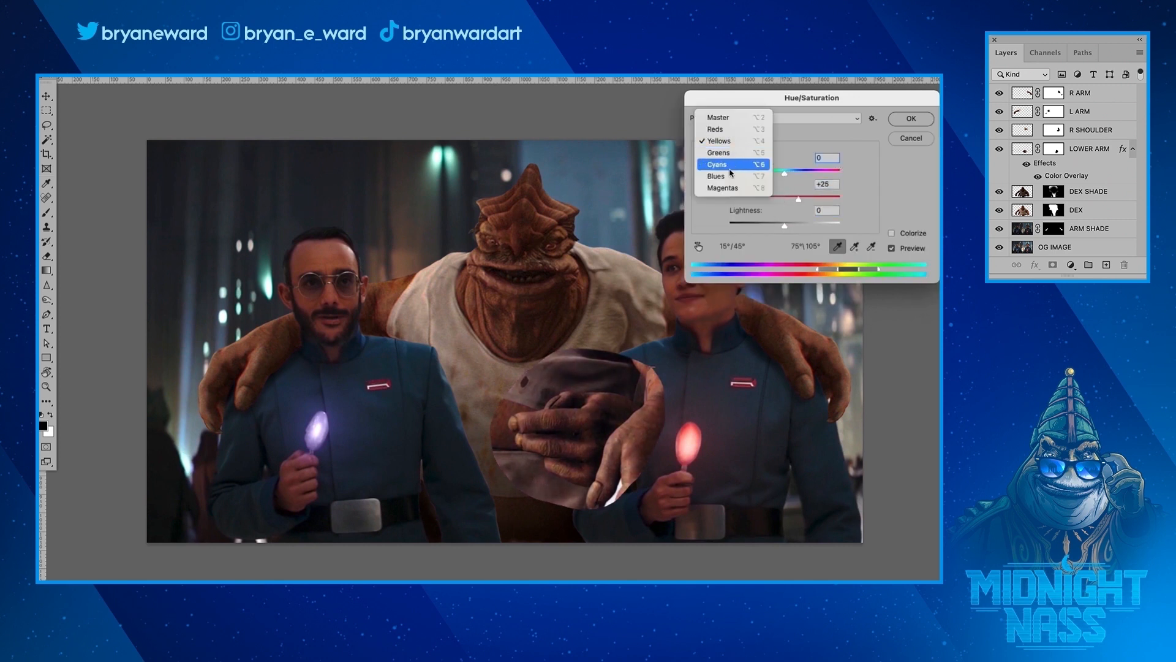
click(763, 179)
drag(781, 174, 780, 174)
click(723, 141)
click(723, 154)
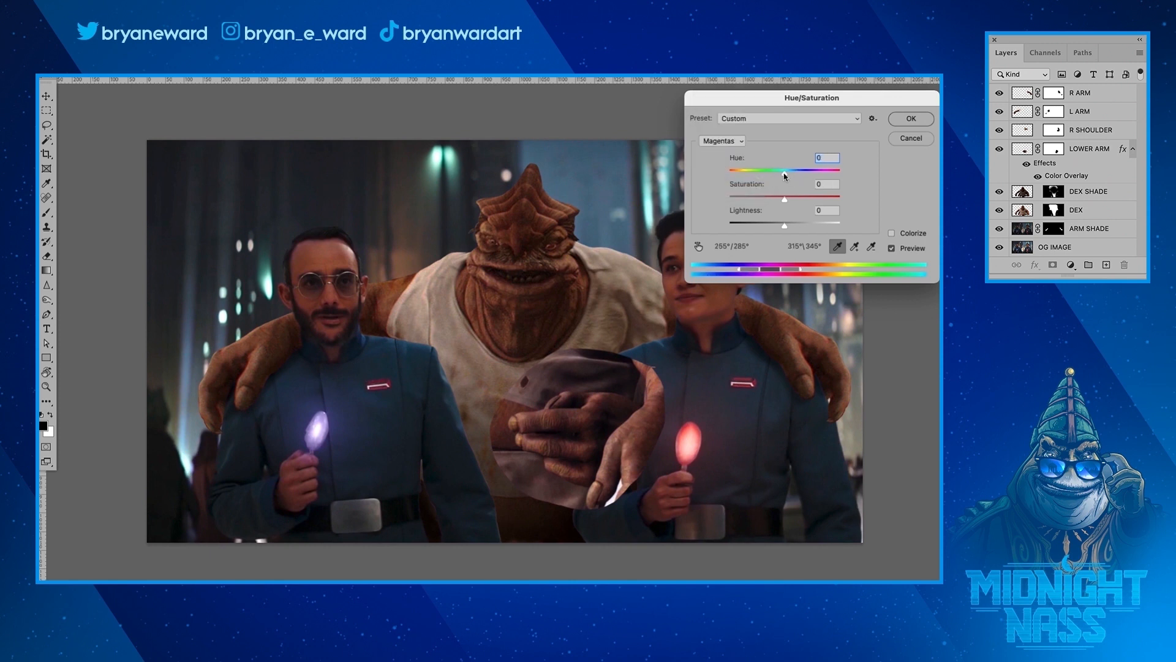
click(723, 141)
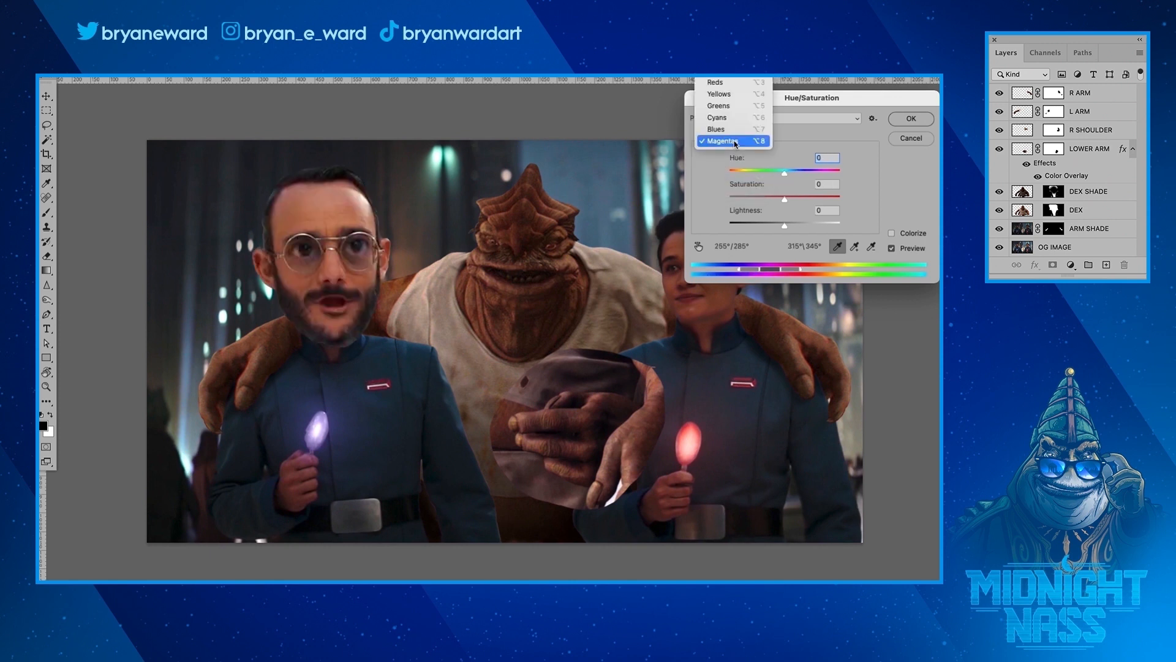
click(714, 92)
drag(785, 174, 794, 200)
click(913, 119)
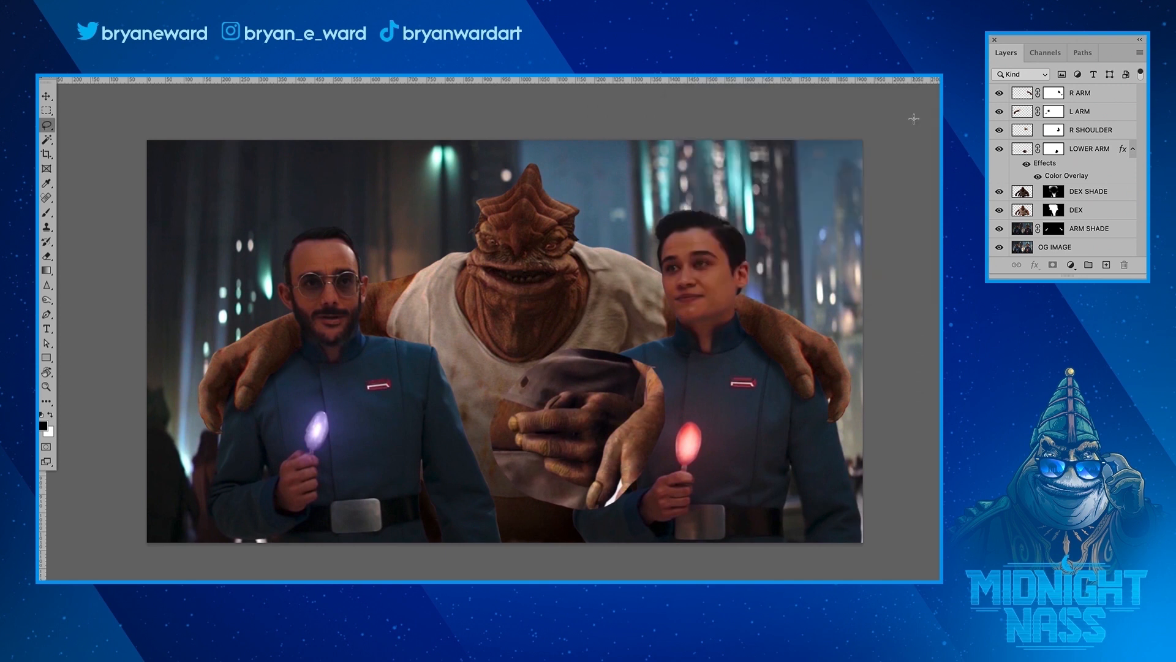
- Remove the leftover shirt and belly background around the hands on LOWER ARM
scroll(608, 443, up, 5)
key(e)
mouse_move(702, 264)
mouse_down()
mouse_move(660, 240)
mouse_move(423, 234)
mouse_move(300, 330)
mouse_move(395, 417)
mouse_move(555, 515)
mouse_move(719, 272)
mouse_up()
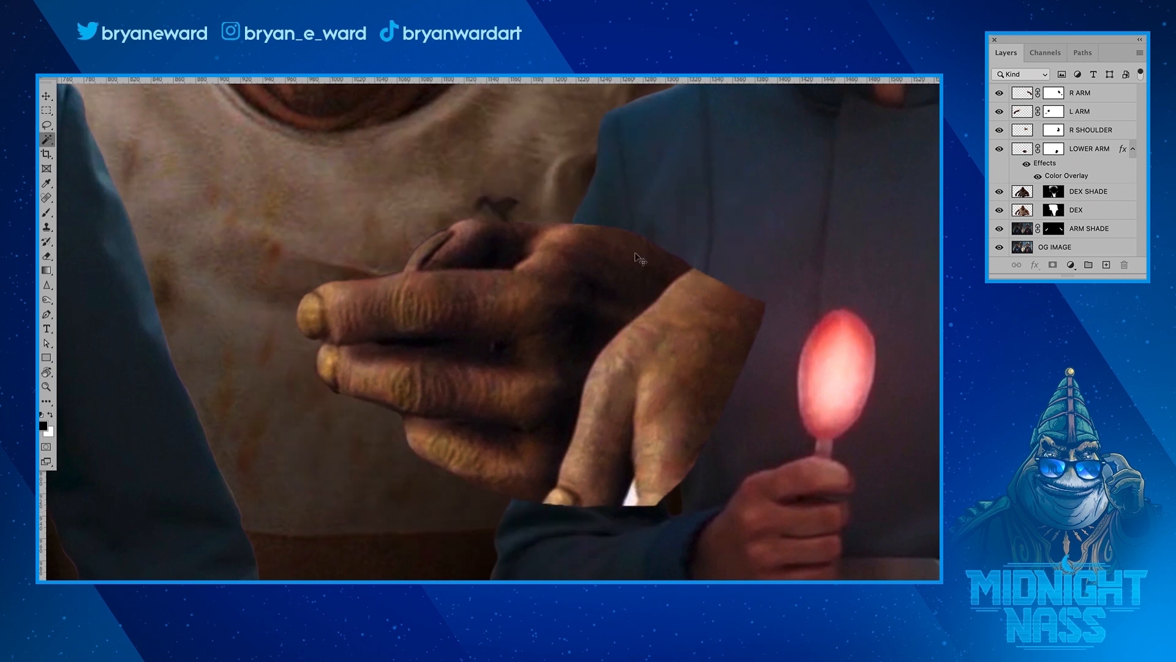
key(w)
- Nudge LOWER ARM slightly toward the right man
key(super+t)
drag(572, 299, 584, 302)
key(Return)
- Mask out the part of LOWER ARM over the right man's uniform with a 100% hardness brush
key(b)
right_click(262, 240)
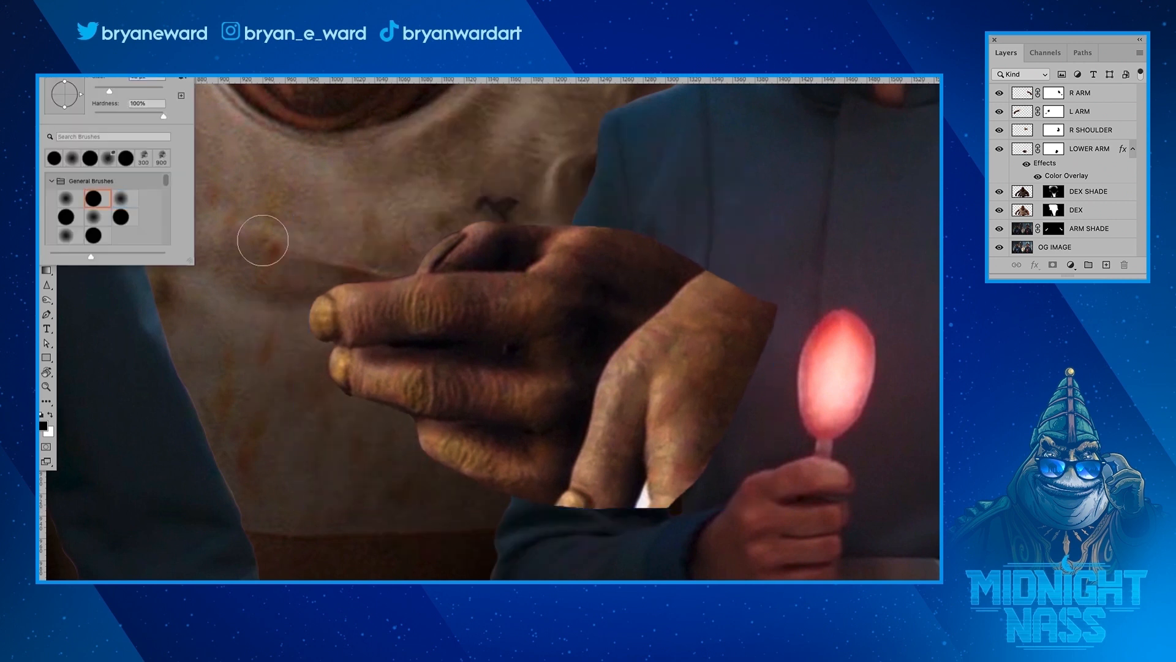
key(Return)
key(super+shift+d)
mouse_move(529, 471)
mouse_down()
mouse_move(561, 286)
mouse_move(601, 489)
mouse_move(638, 418)
mouse_move(745, 373)
mouse_up()
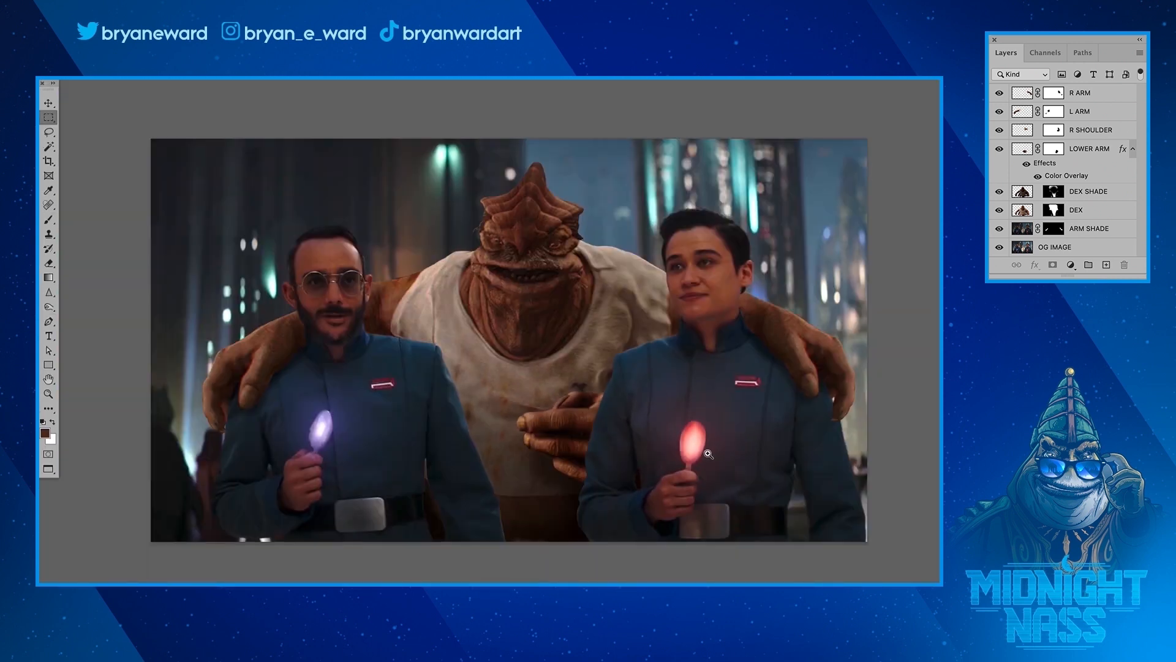
click(709, 453)
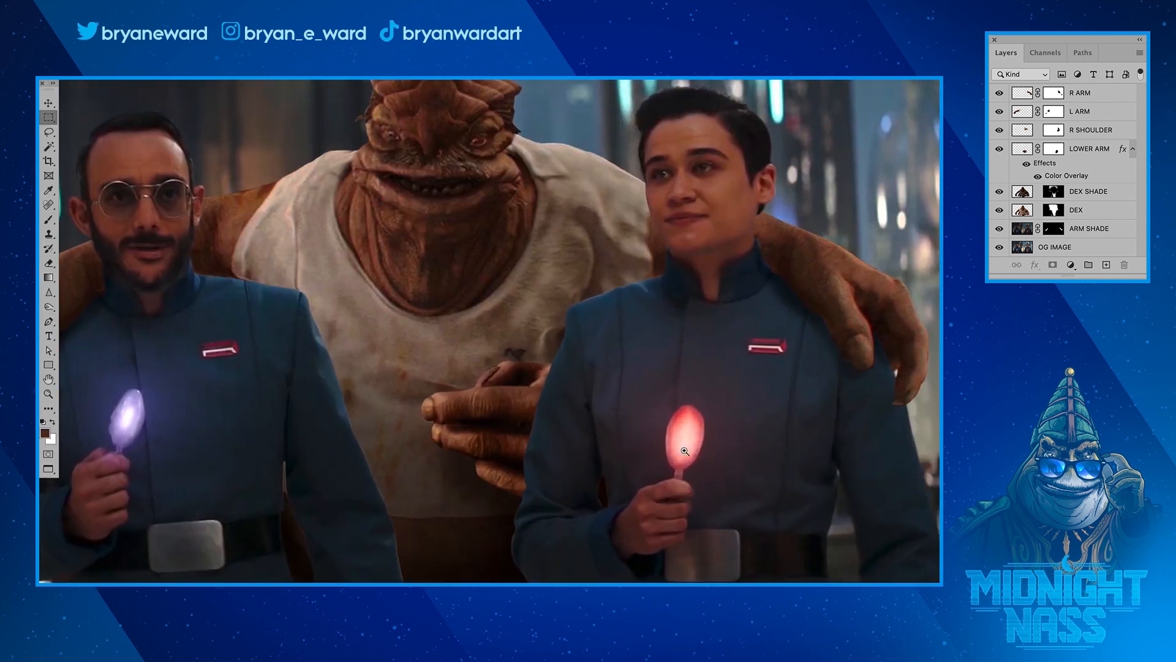
- Outline the right man's red glowing popsicle with the Lasso tool and copy it to a new layer named PHOTON PHIZZLE
click(708, 454)
drag(708, 454, 507, 316)
key(l)
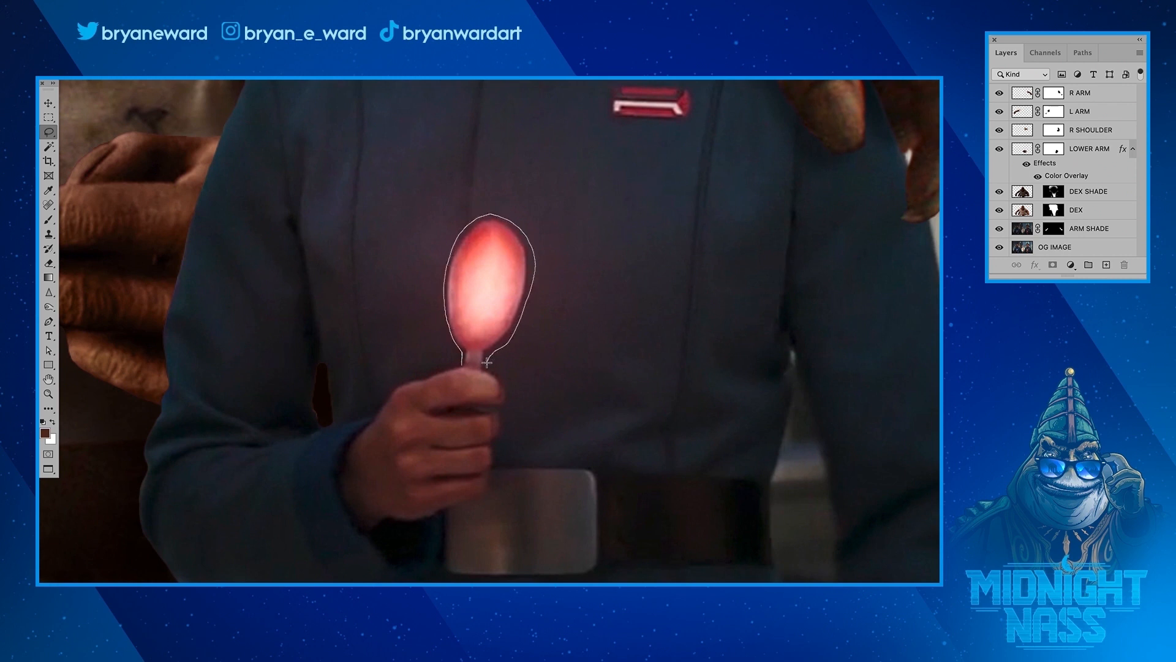
drag(487, 363, 464, 366)
- Place the copied popsicle above Dex's lower hand and rotate it so its stick leans into the fingers
drag(380, 174, 328, 172)
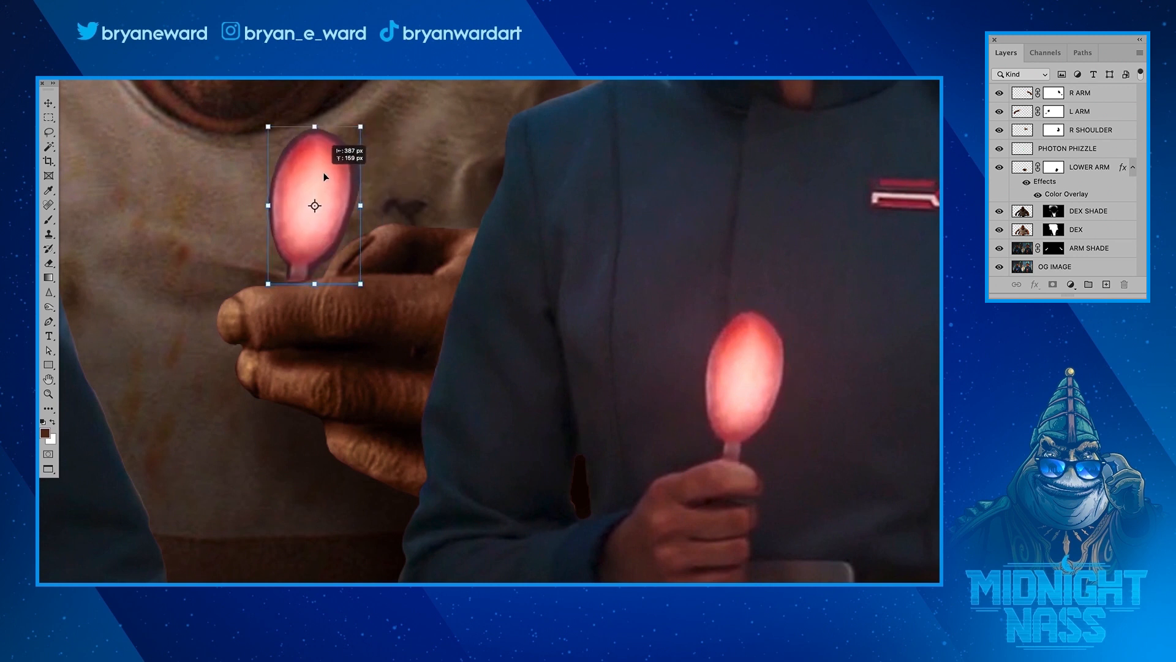
drag(406, 201, 407, 164)
drag(344, 167, 331, 159)
key(Return)
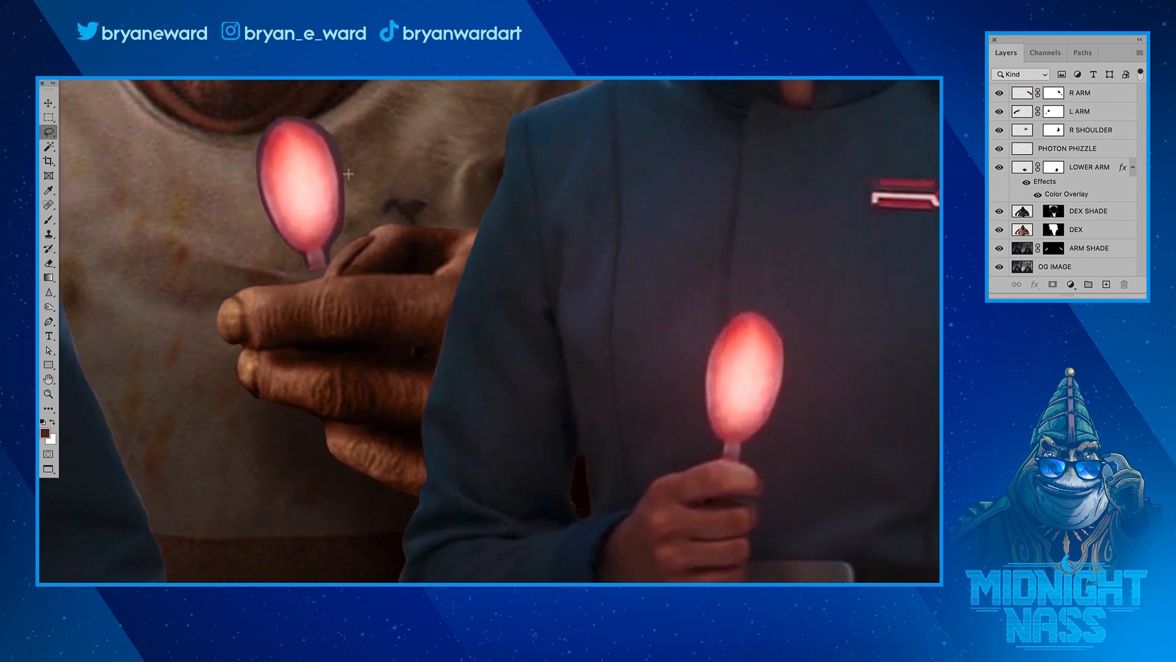
- Clean the copied popsicle's dark fringe with the Eraser and Smudge tools, and shift it slightly right within Dex's grip
key(super+minus)
key(super+minus)
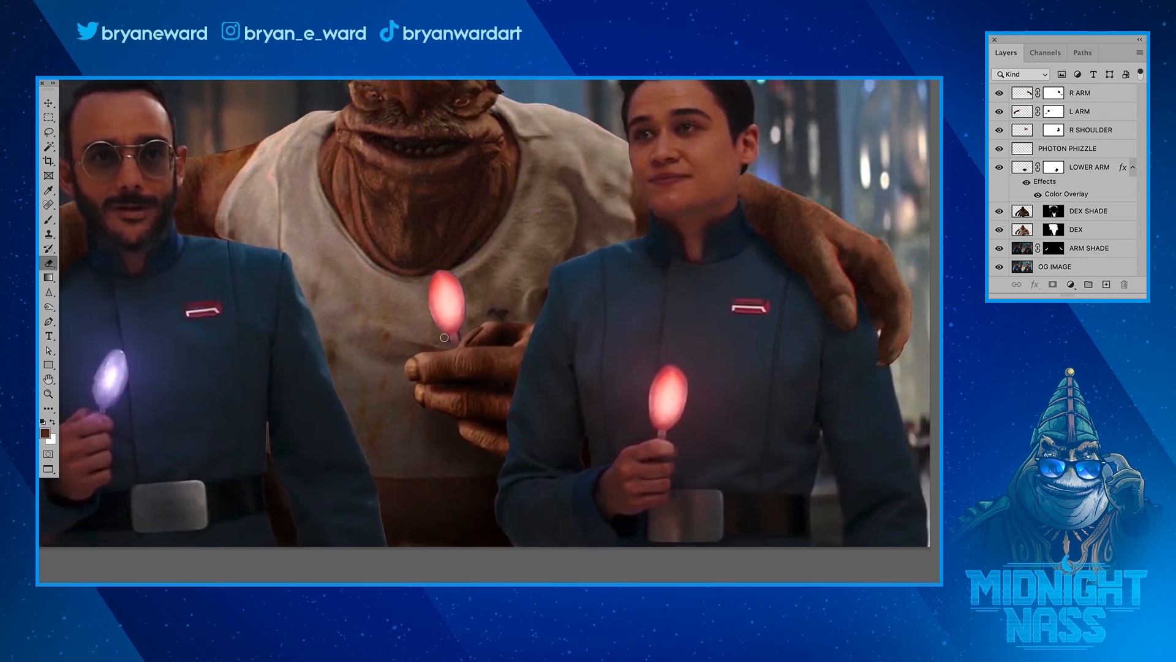
click(49, 293)
click(86, 290)
drag(472, 301, 485, 295)
key(e)
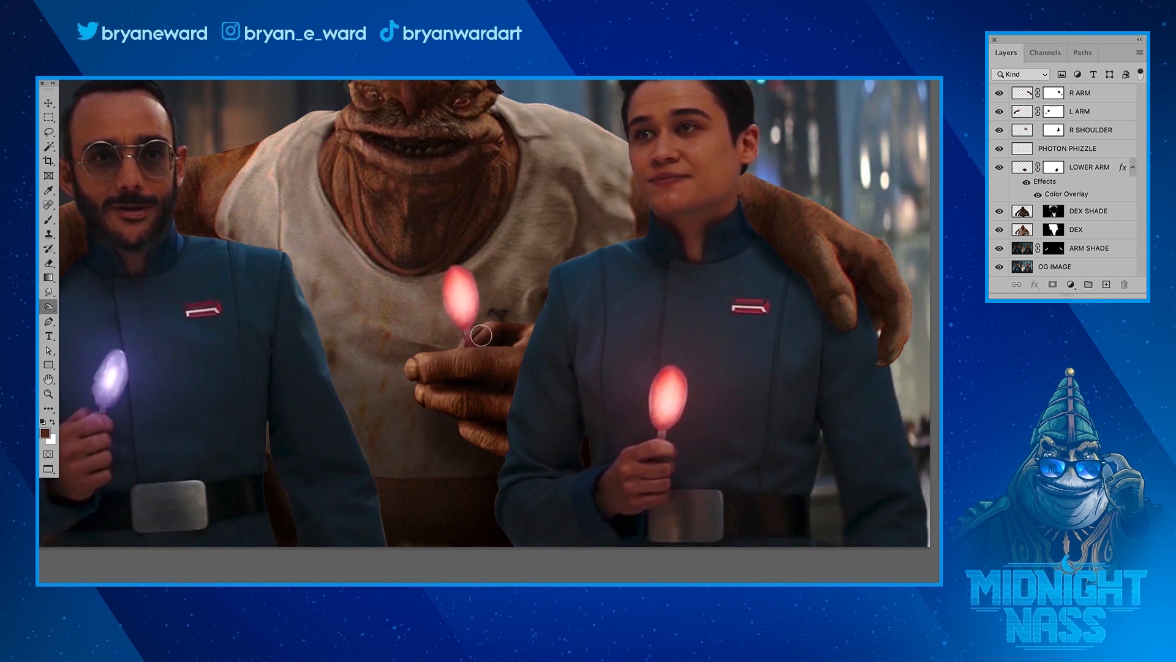
- Turn the copied popsicle green with a hue shift of +136 and darken its midtones slightly with Levels
key(super+u)
drag(775, 182, 834, 183)
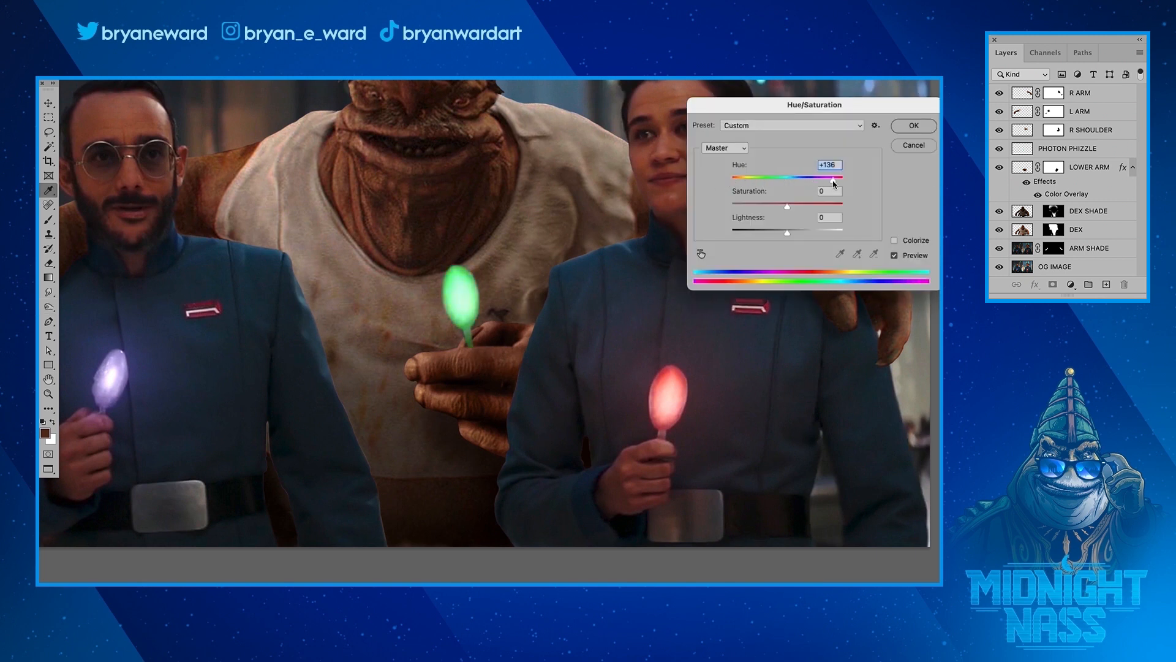
click(897, 127)
key(super+l)
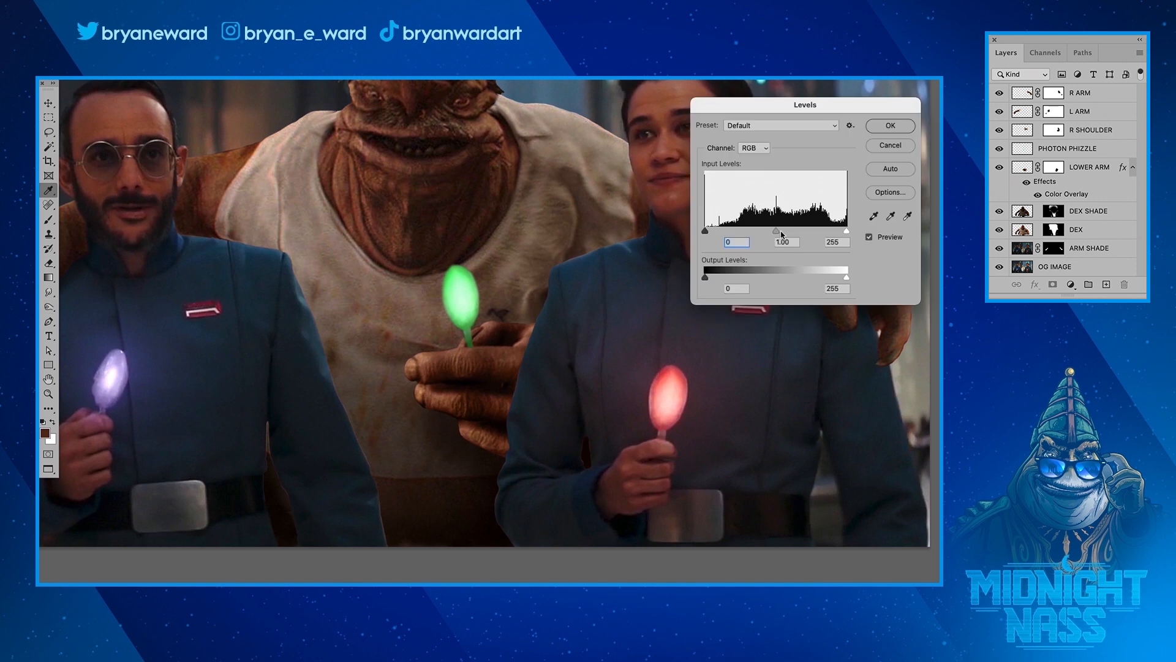
drag(776, 232, 785, 232)
click(877, 130)
- Desaturate the green popsicle's stick with the Sponge tool and check the whole composite
key(o)
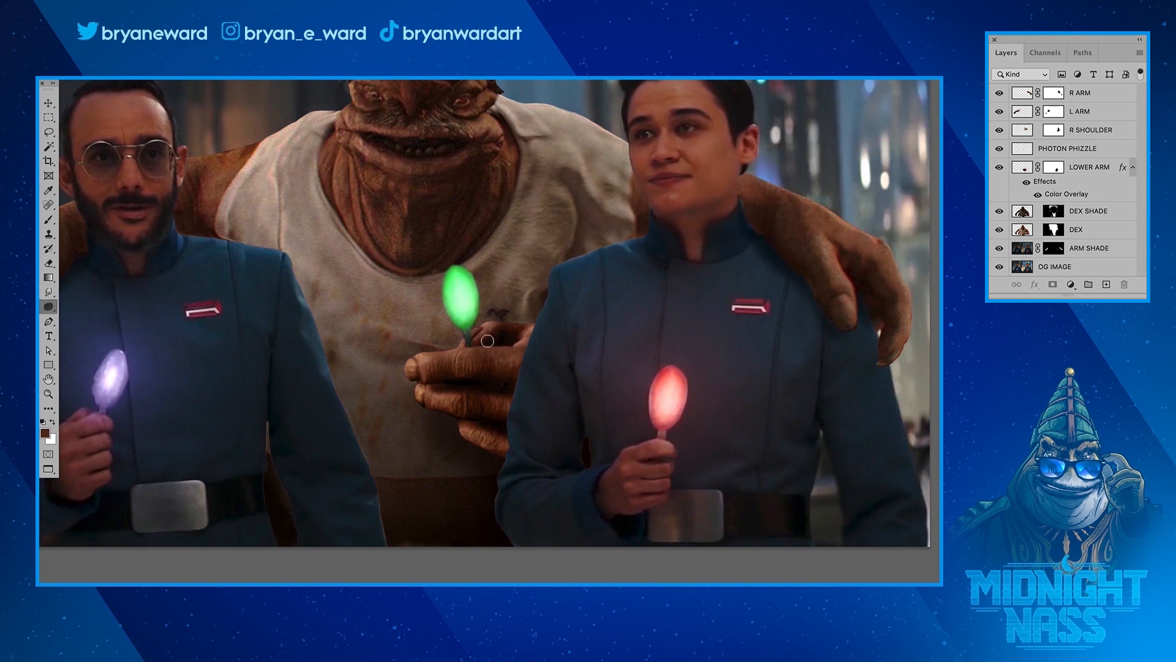
alt+click(523, 326)
drag(524, 325, 562, 372)
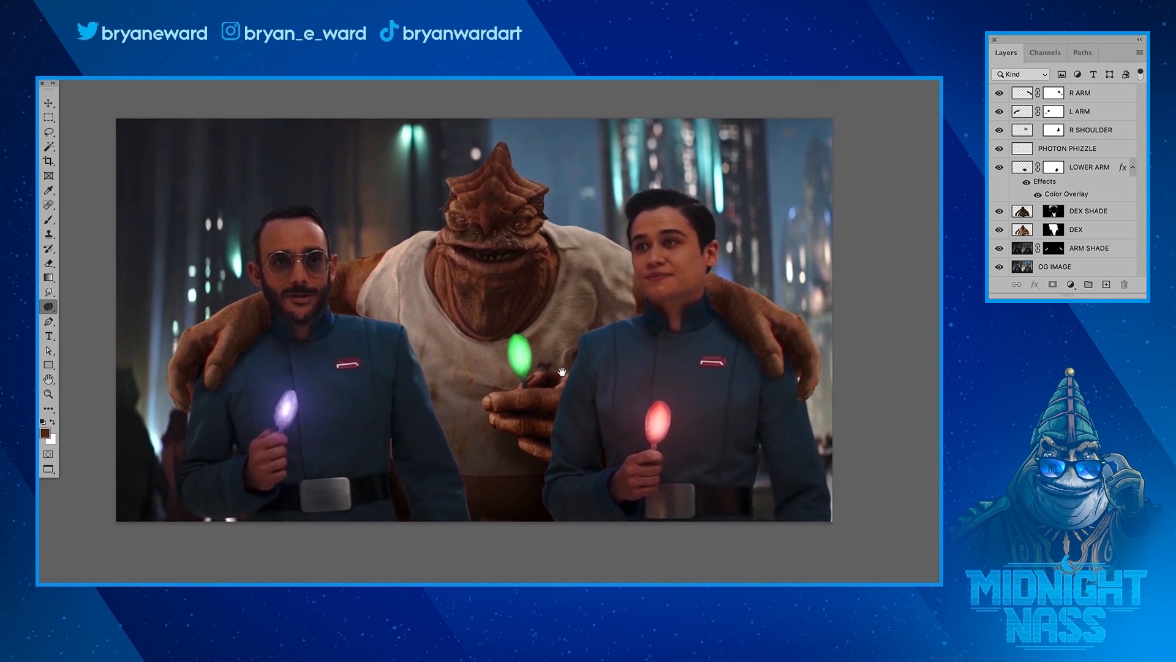